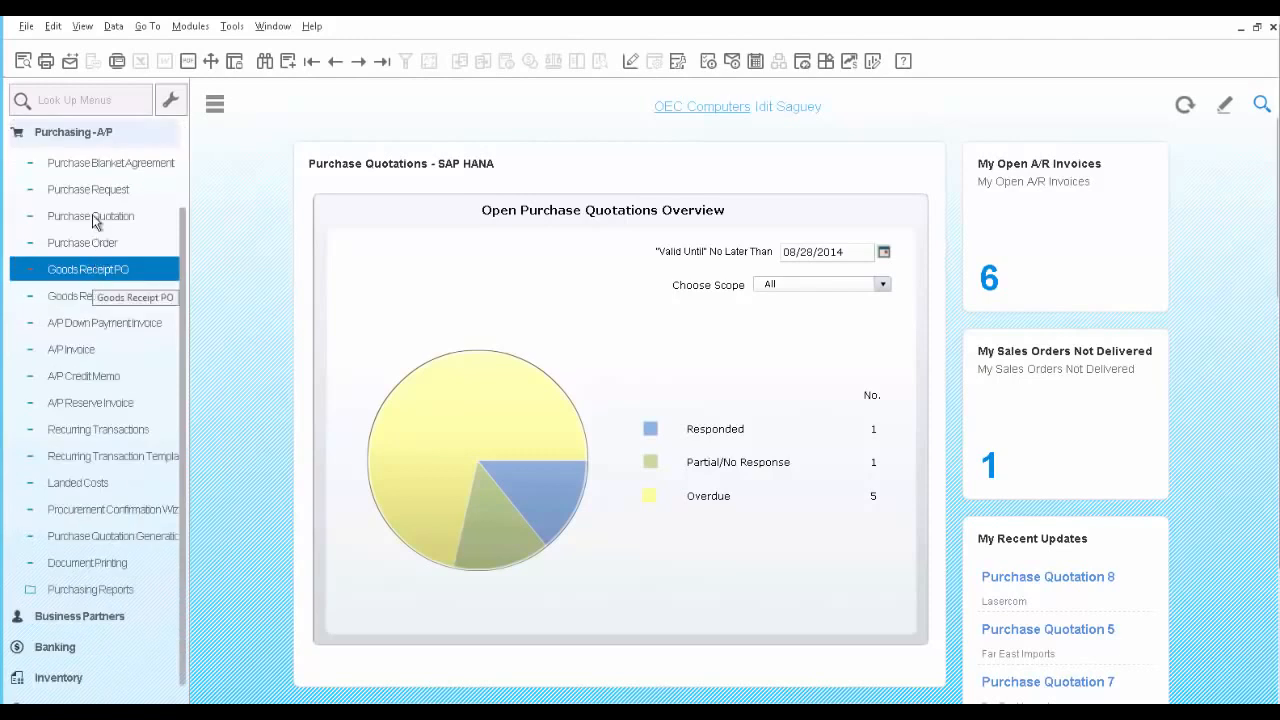
Open the most recent purchase blanket agreement and review its vendor, validity dates and description.
click(93, 164)
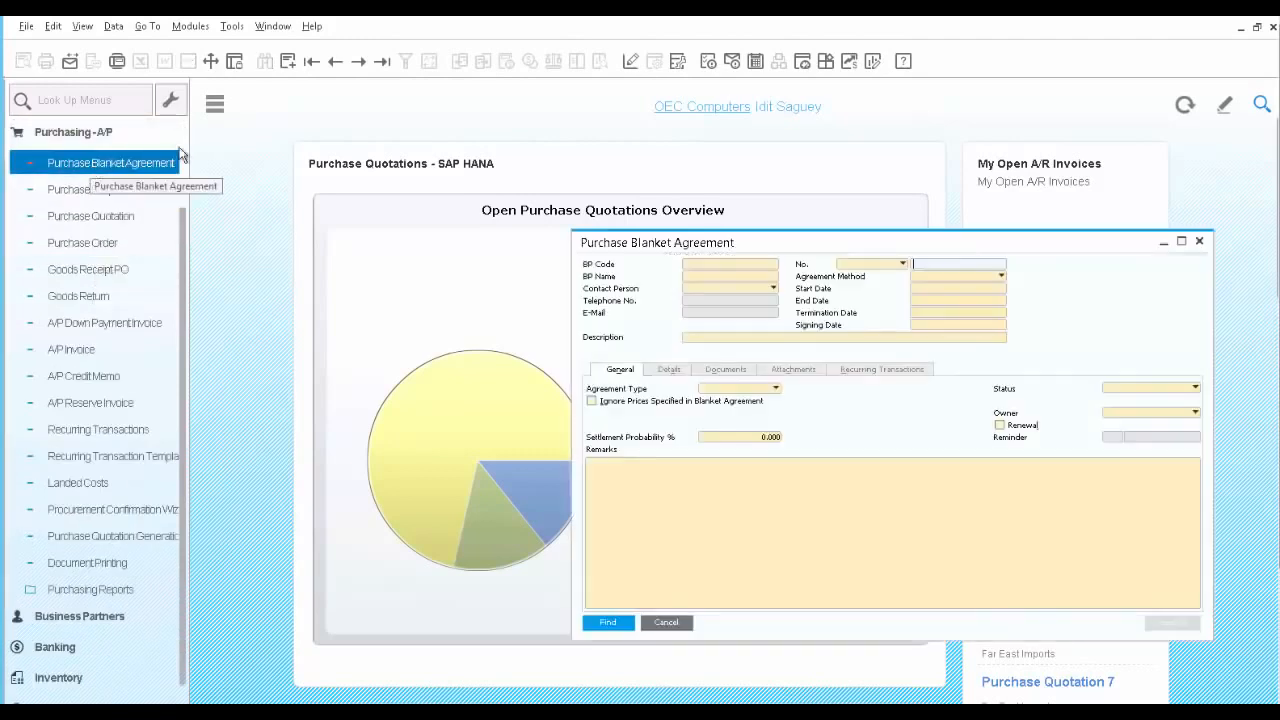
click(381, 62)
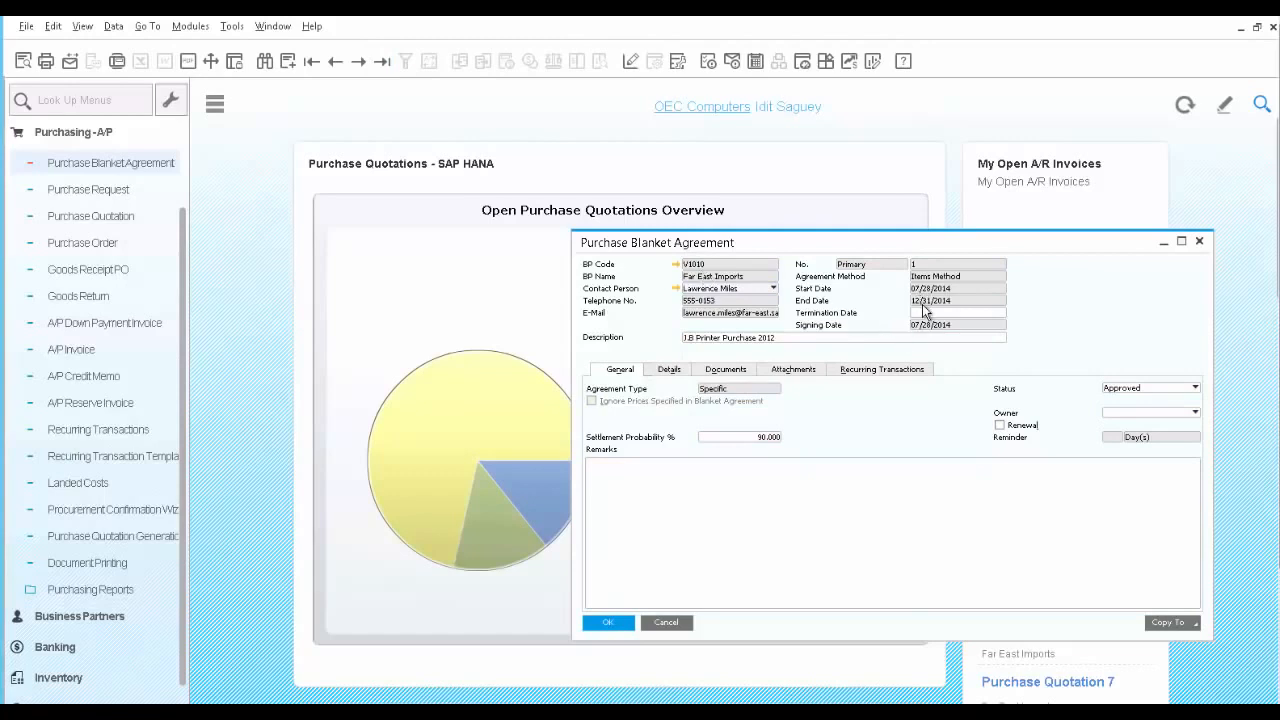
click(761, 340)
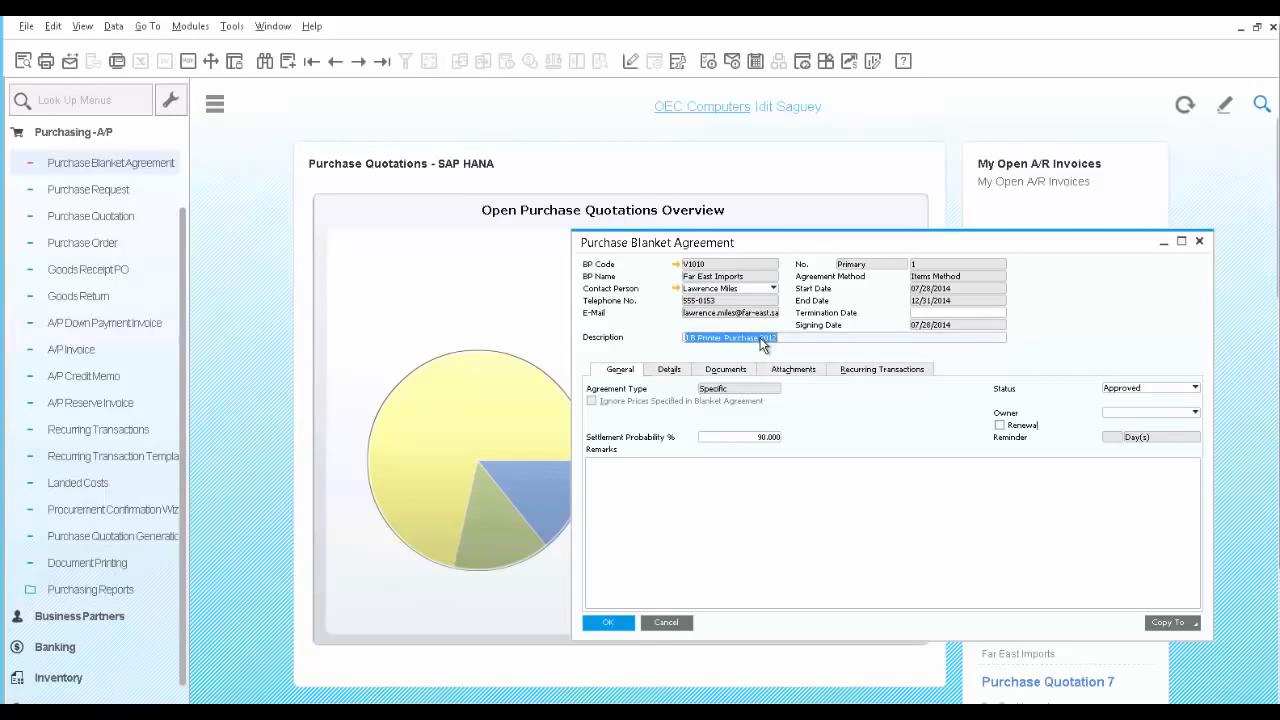
Review the agreement's item details, including the delivery schedule in the row details of item A00003 and the A00004 row.
click(663, 373)
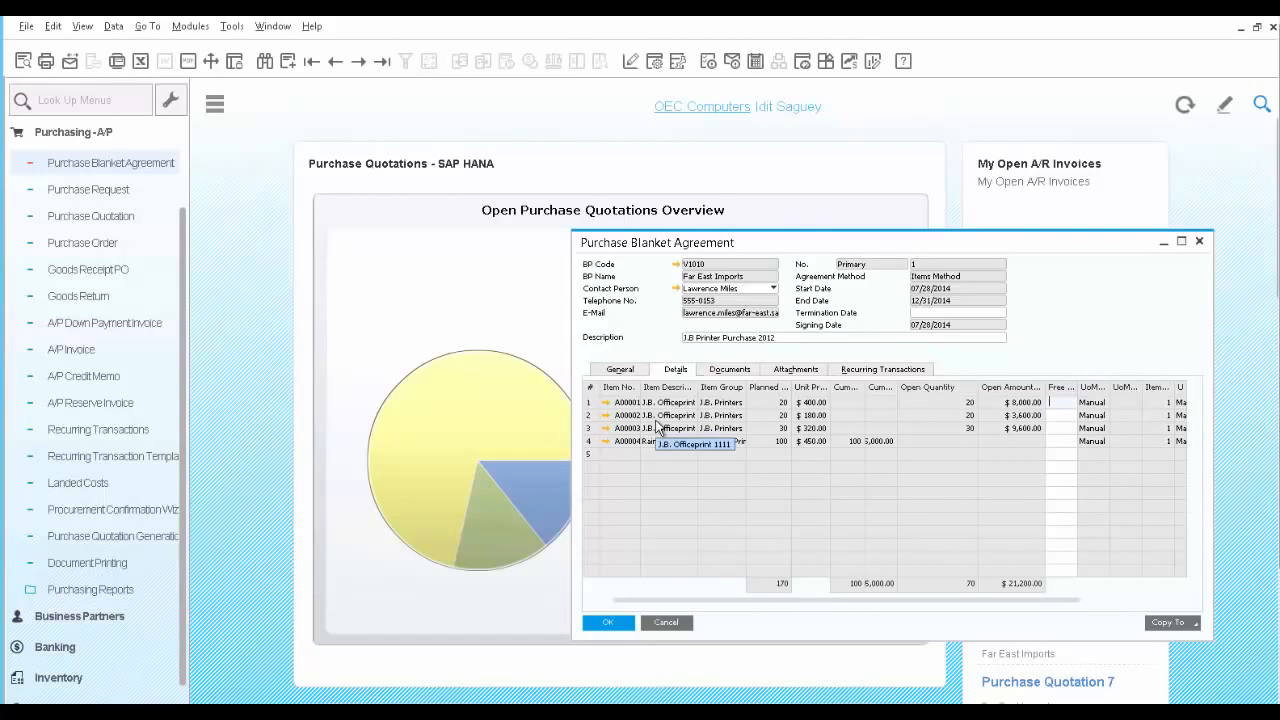
double_click(591, 429)
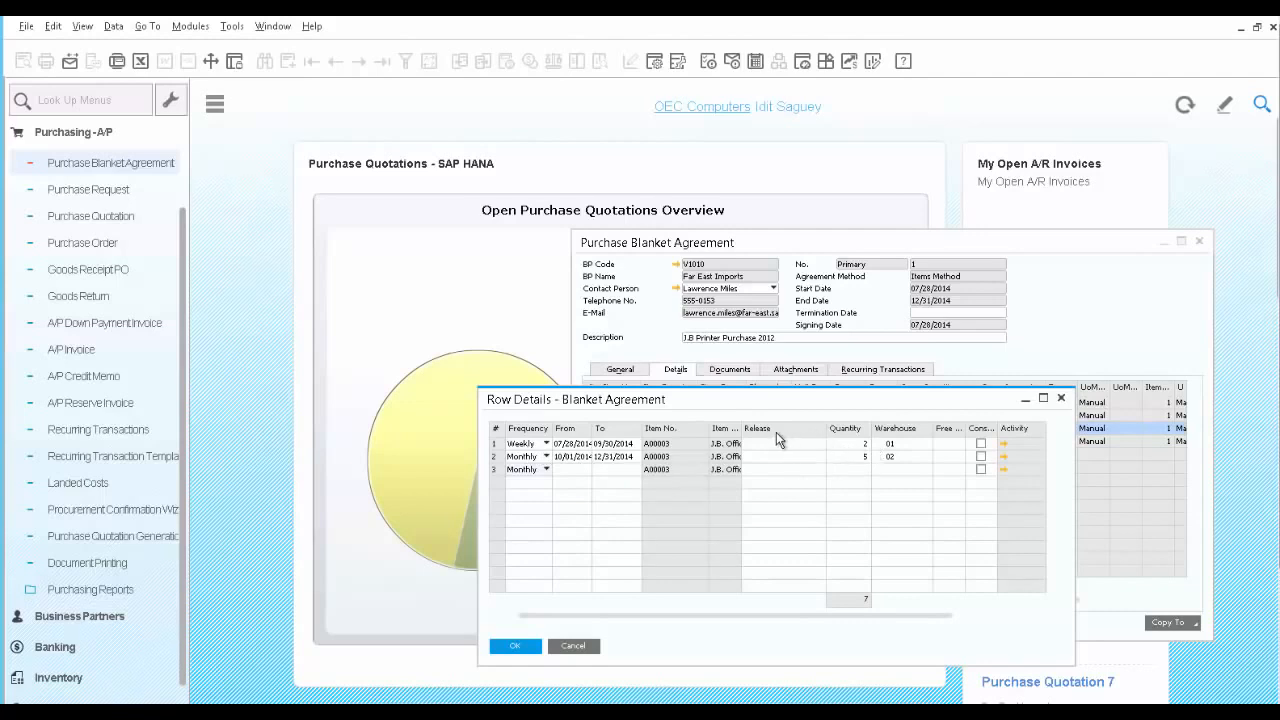
click(525, 643)
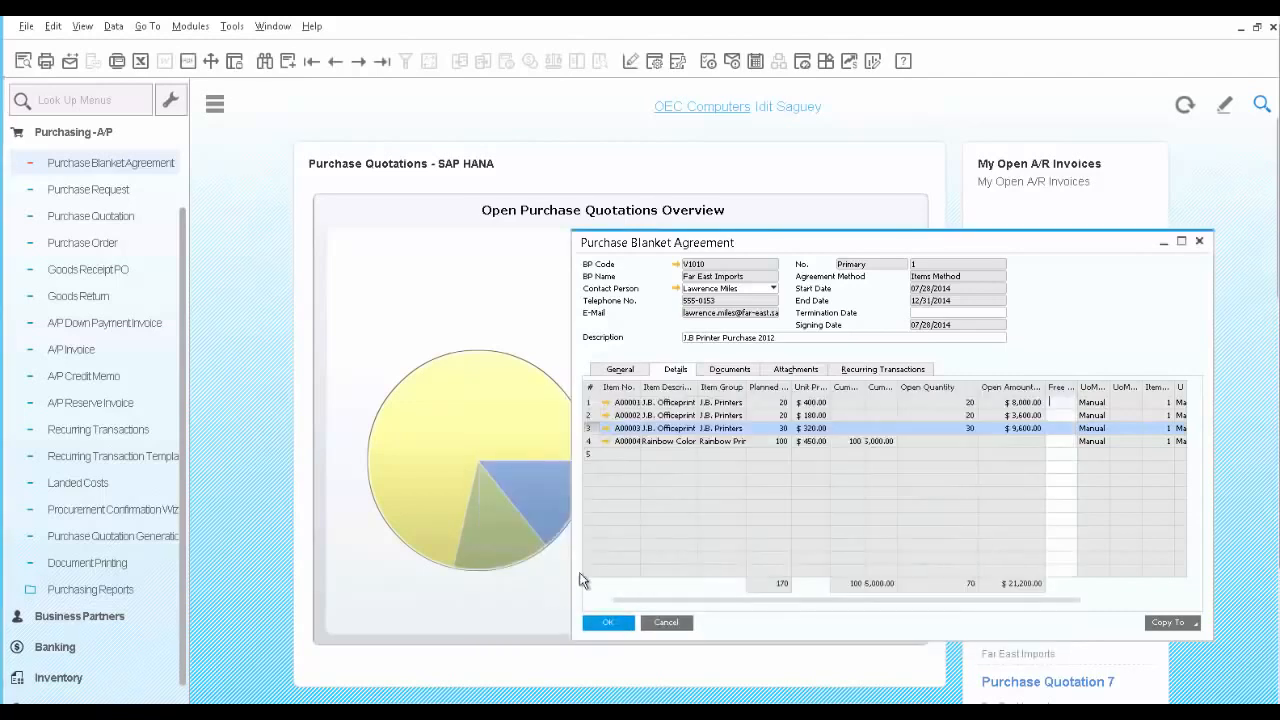
click(589, 441)
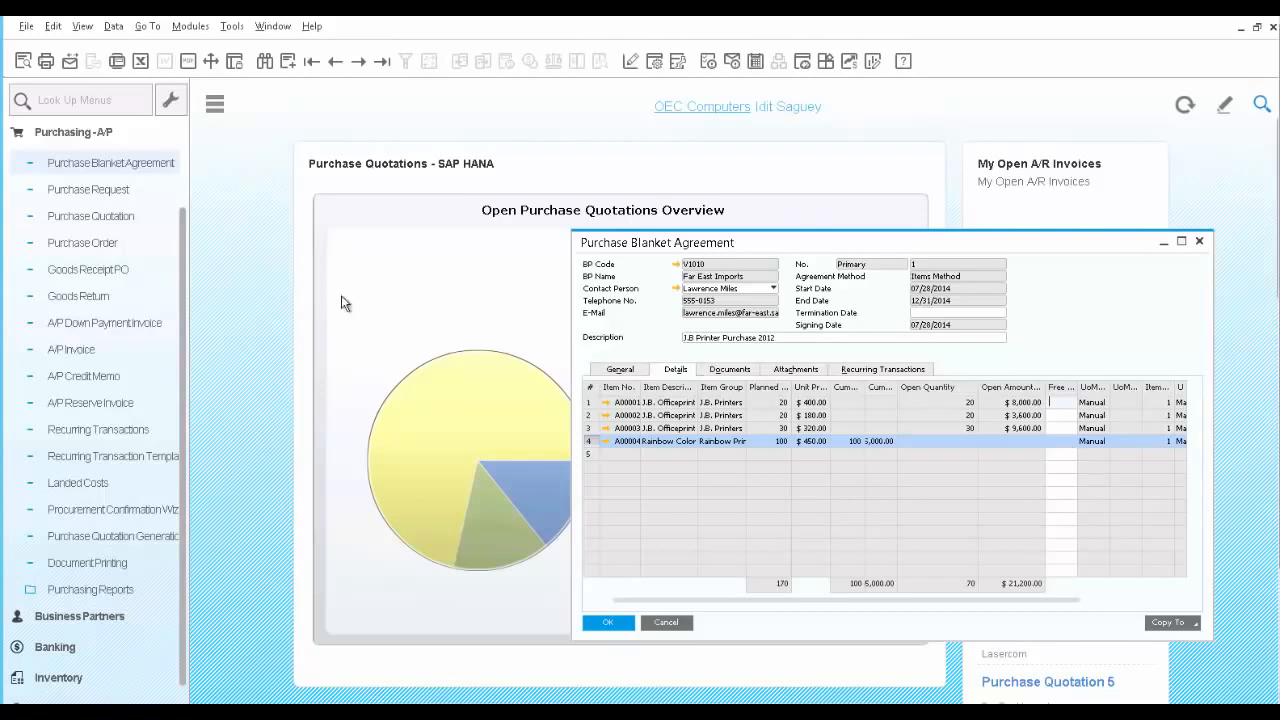
Start a new purchase order for vendor V1010, Far East Imports.
click(98, 246)
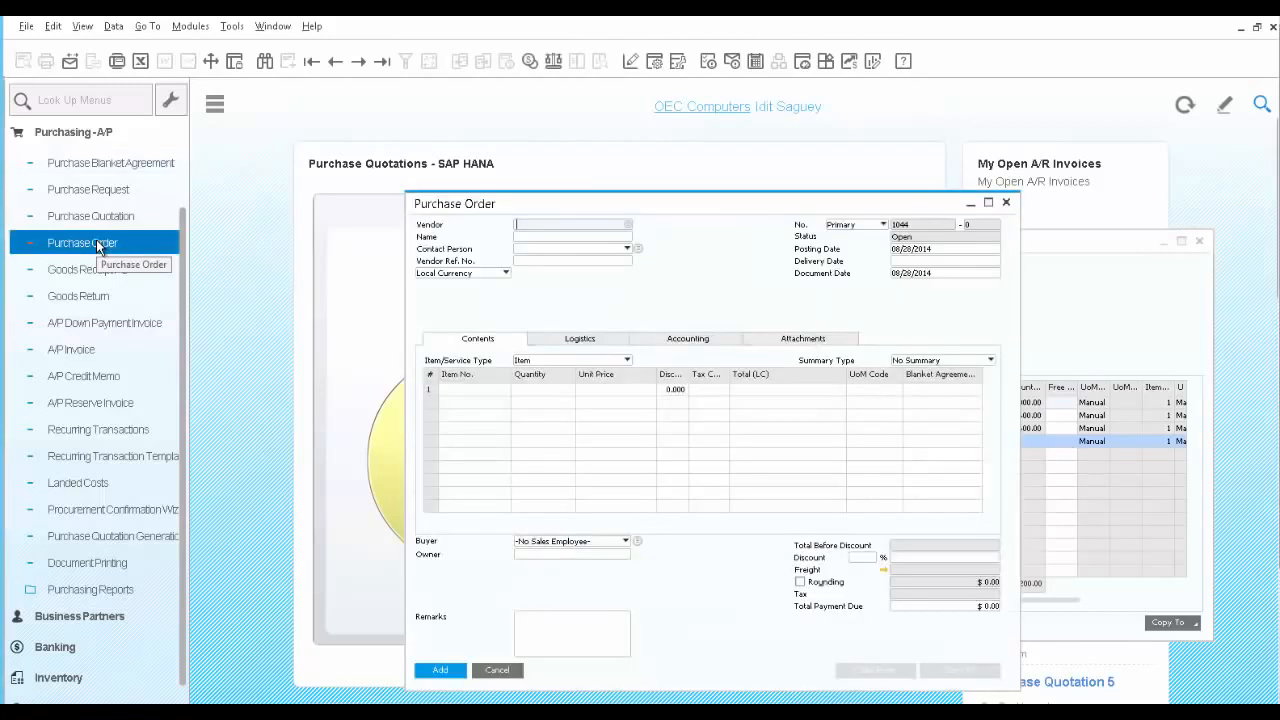
click(628, 224)
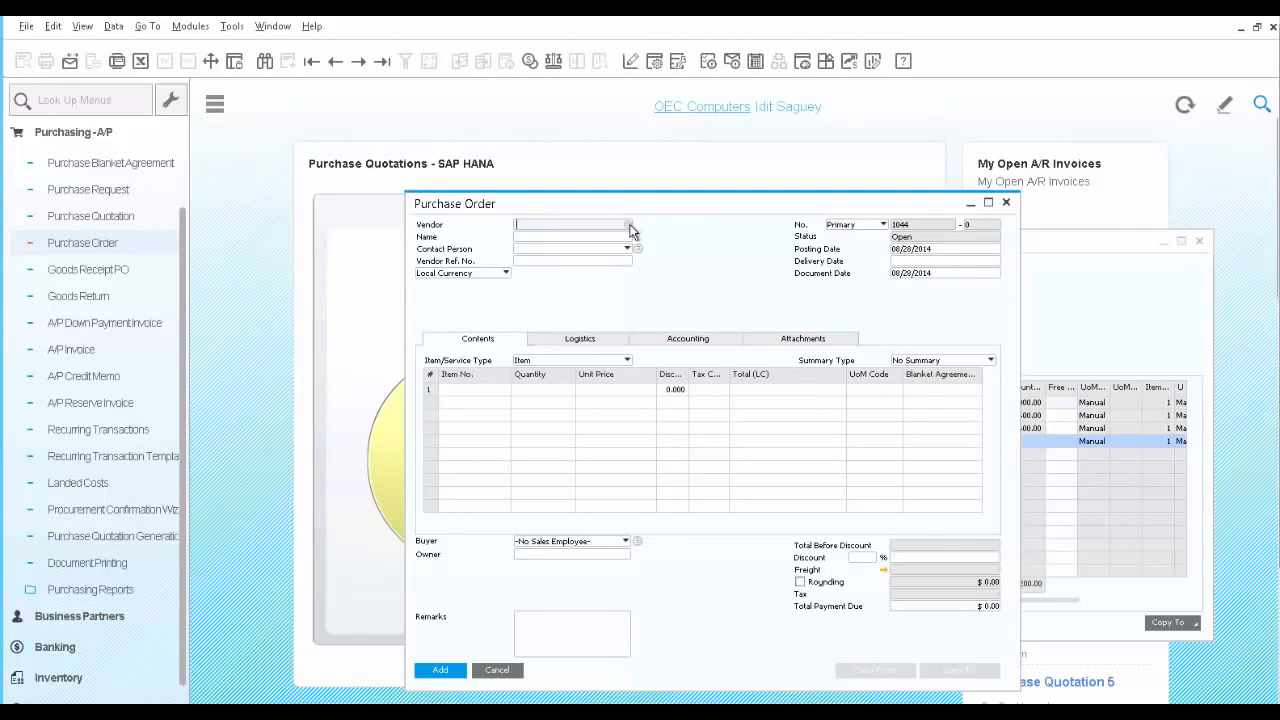
click(592, 389)
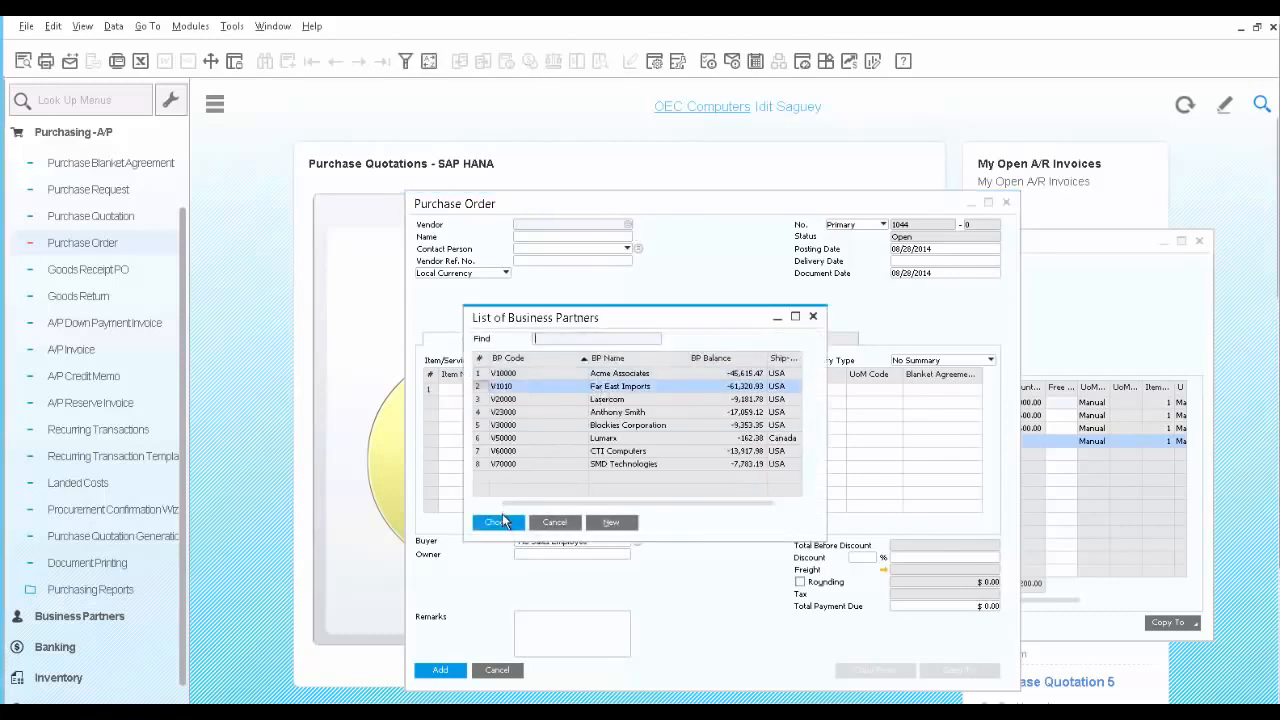
click(498, 522)
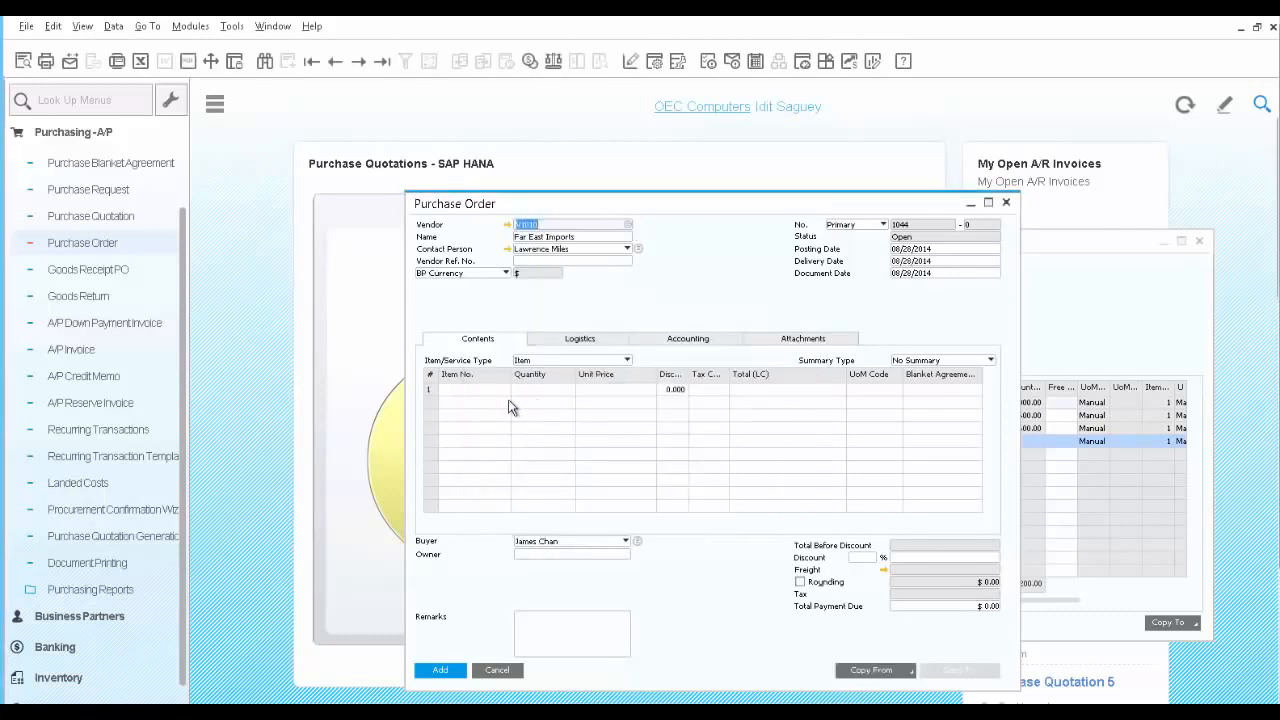
Add item A00001 to the first row of the purchase order.
click(497, 390)
key(Tab)
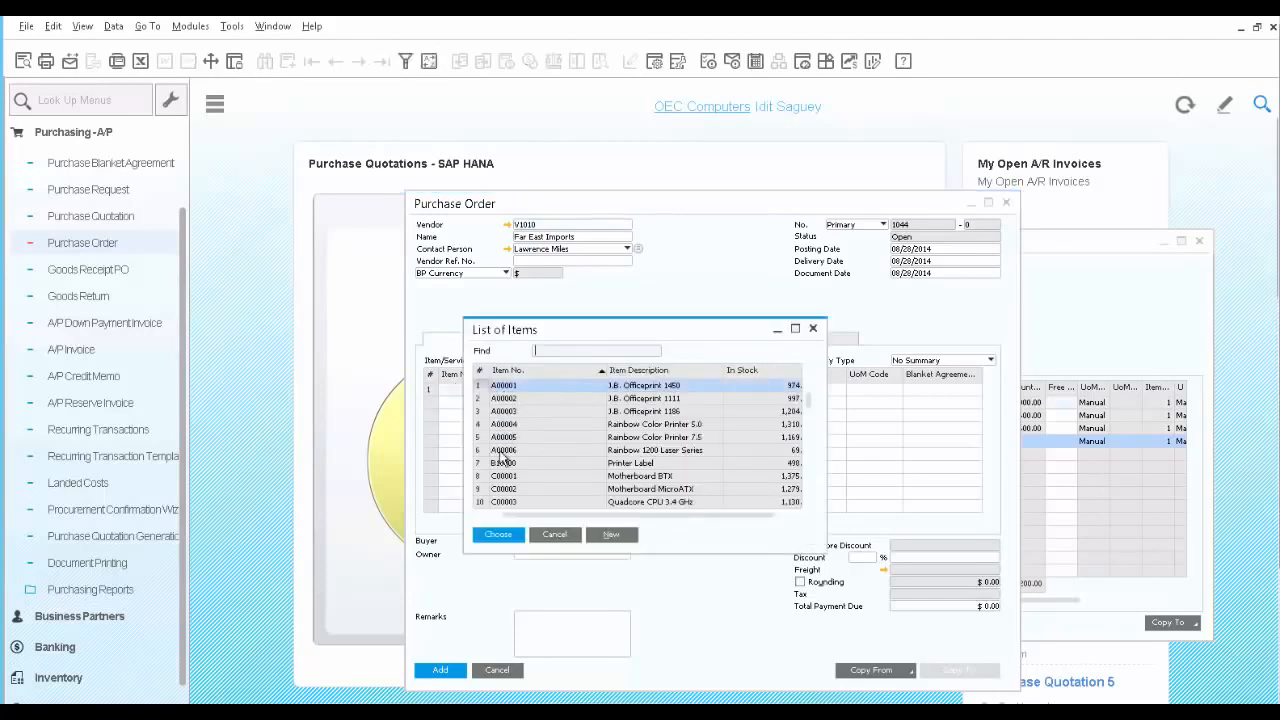
click(505, 536)
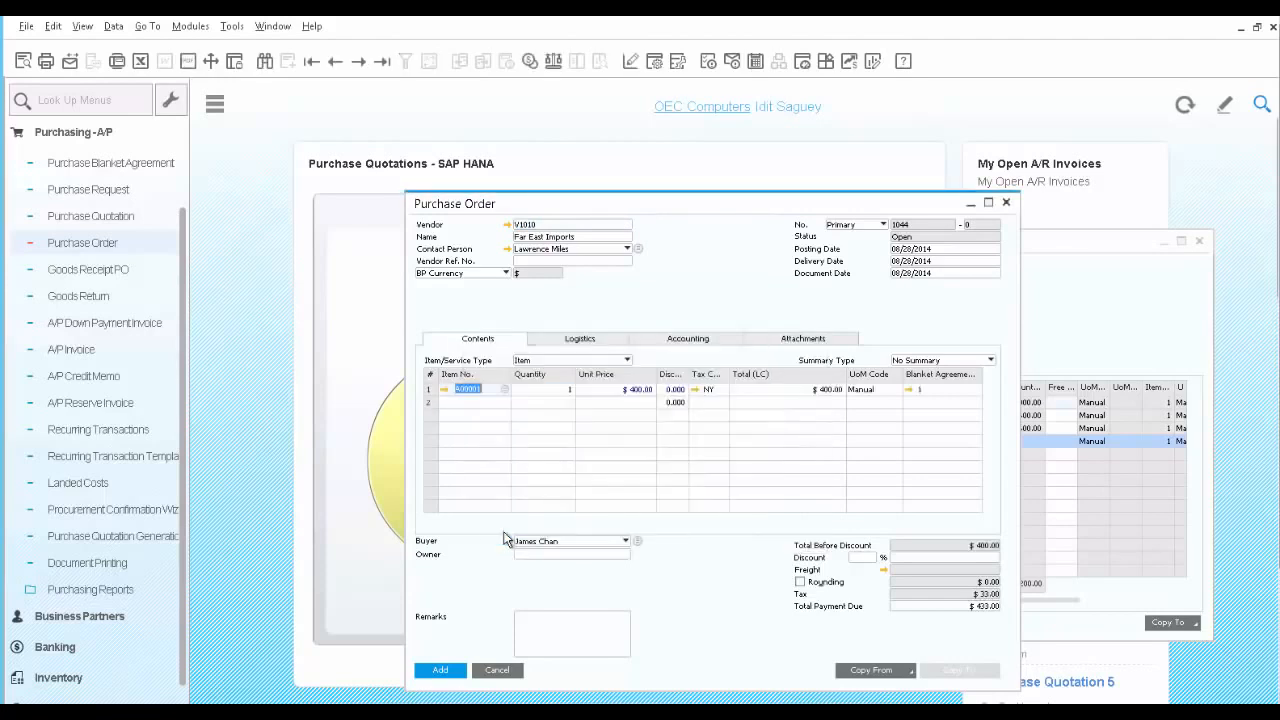
Check the blanket agreement linked to the item row, close it and add the purchase order.
click(909, 391)
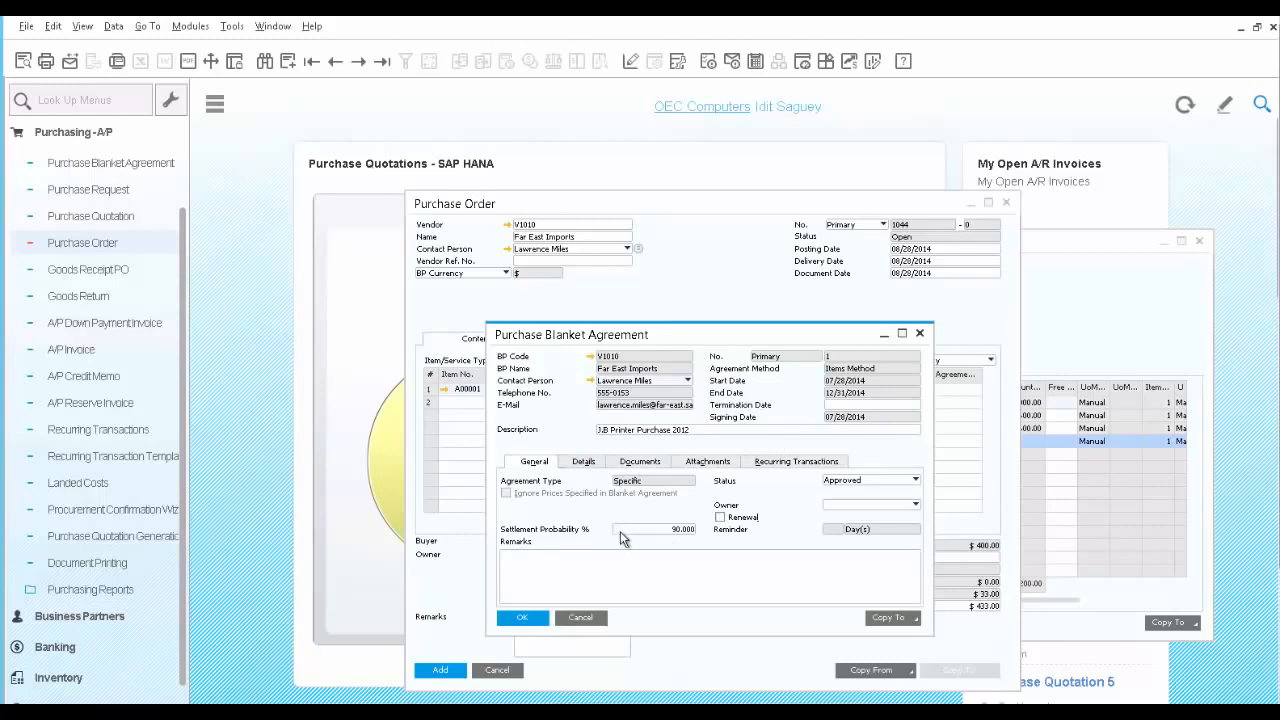
click(578, 619)
click(441, 670)
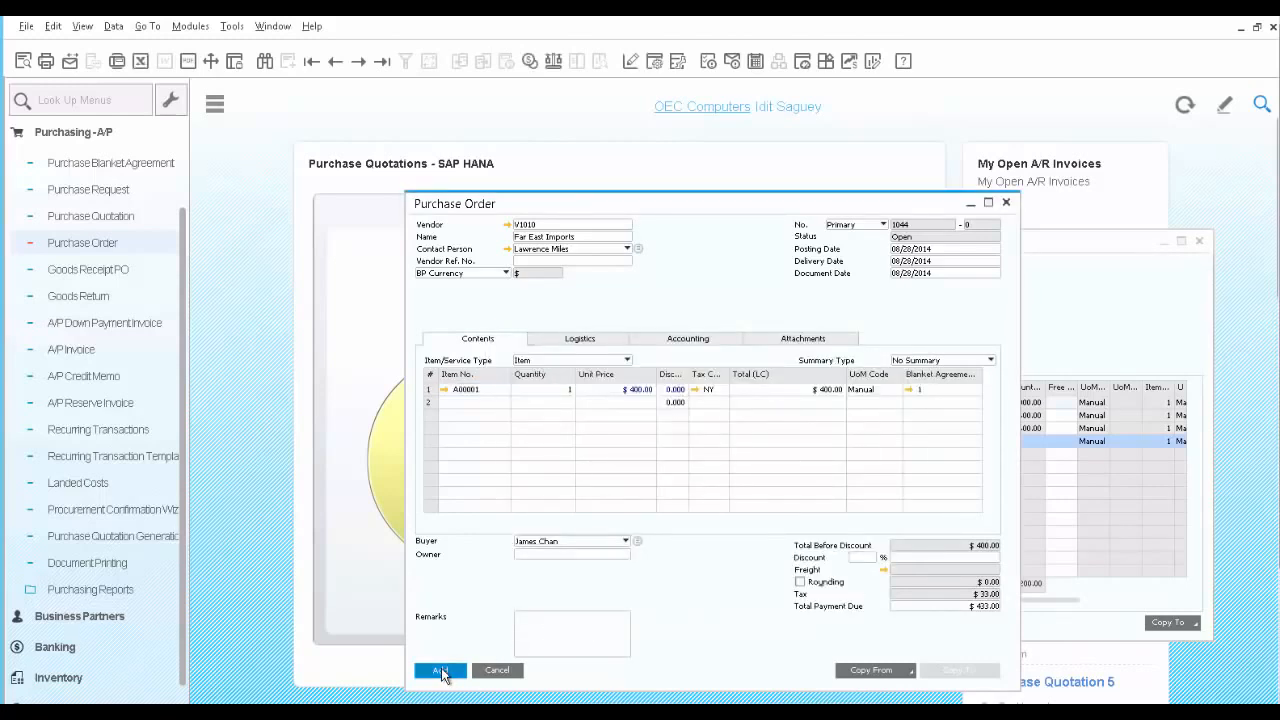
Copy the newly added purchase order to a Goods Receipt PO and add the receipt, confirming it.
click(381, 61)
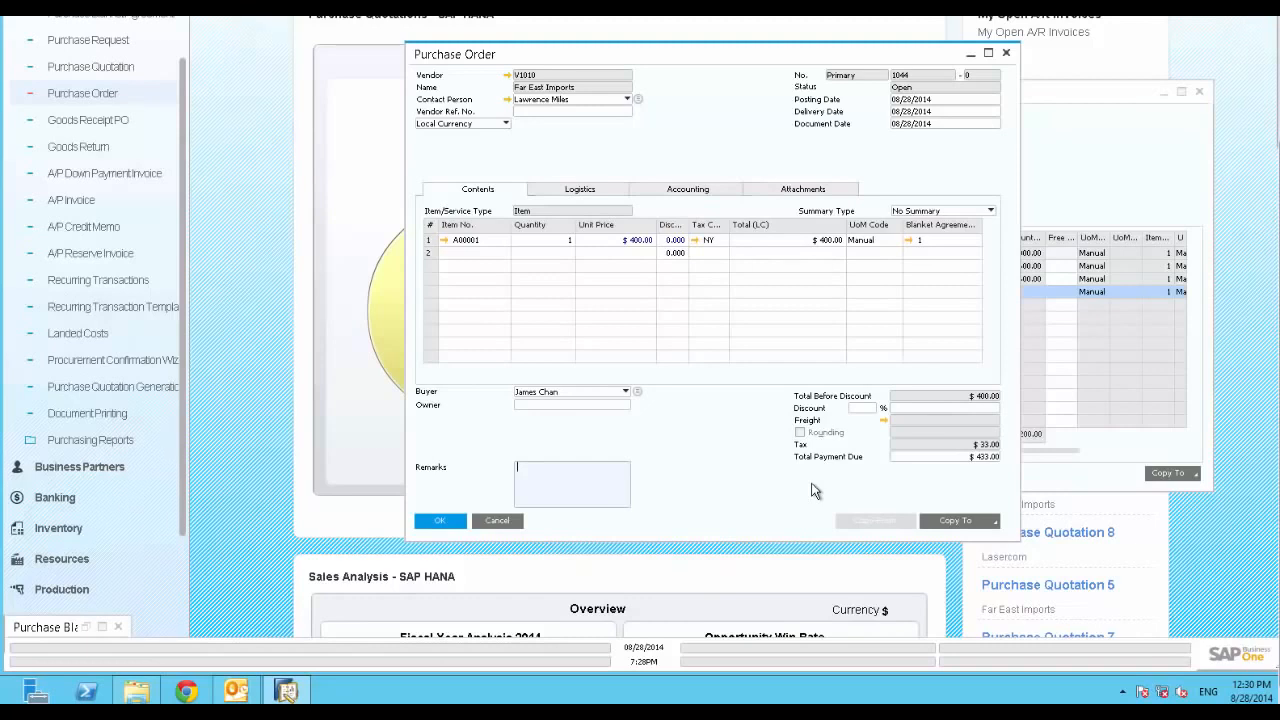
click(993, 522)
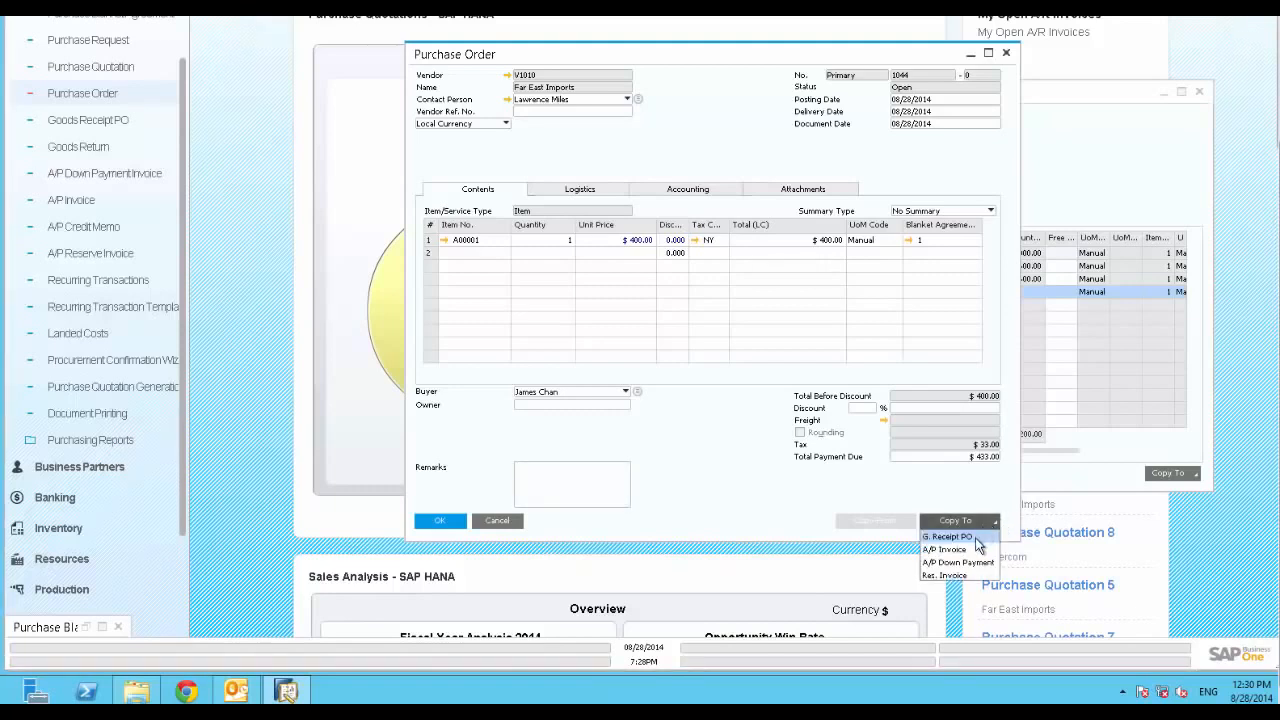
click(976, 538)
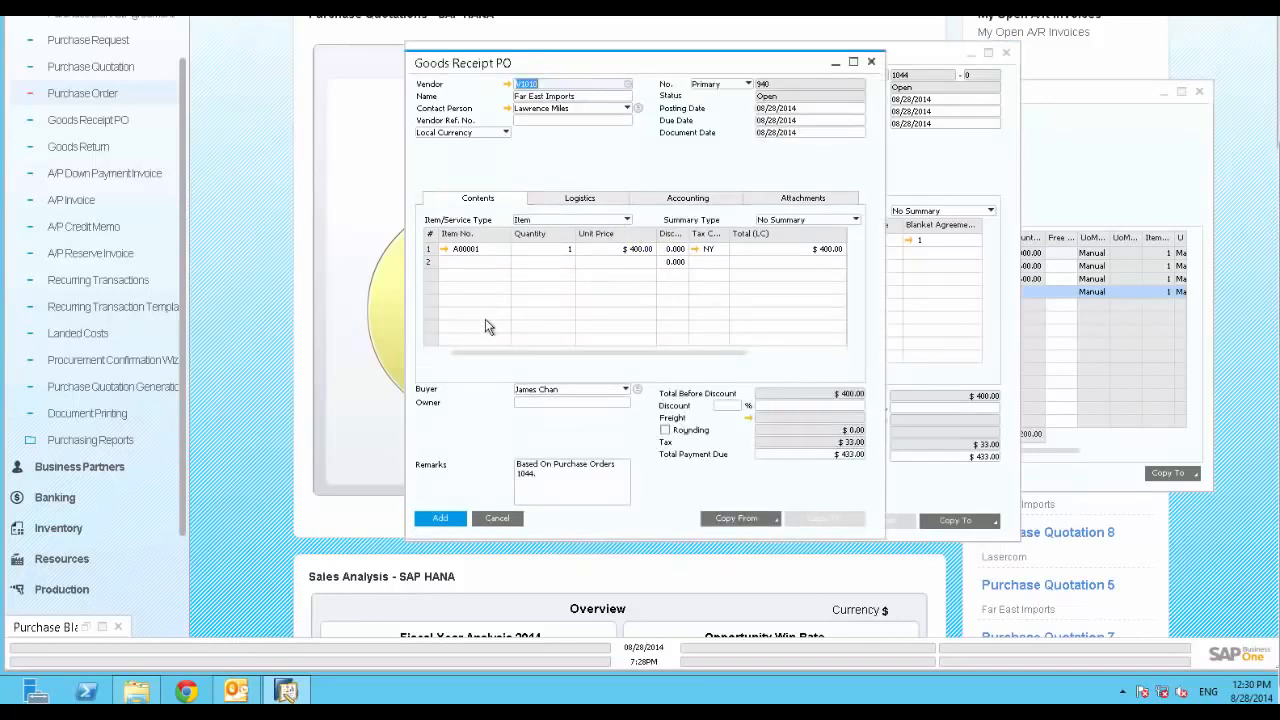
click(437, 515)
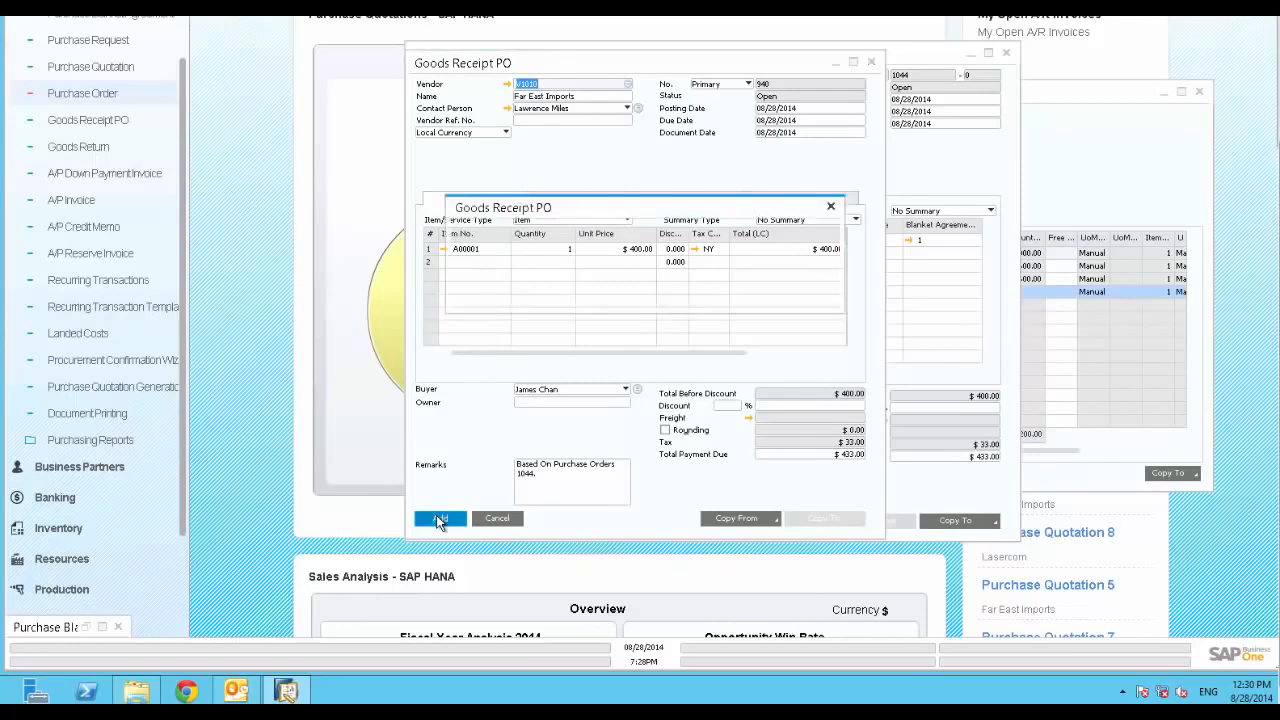
click(483, 292)
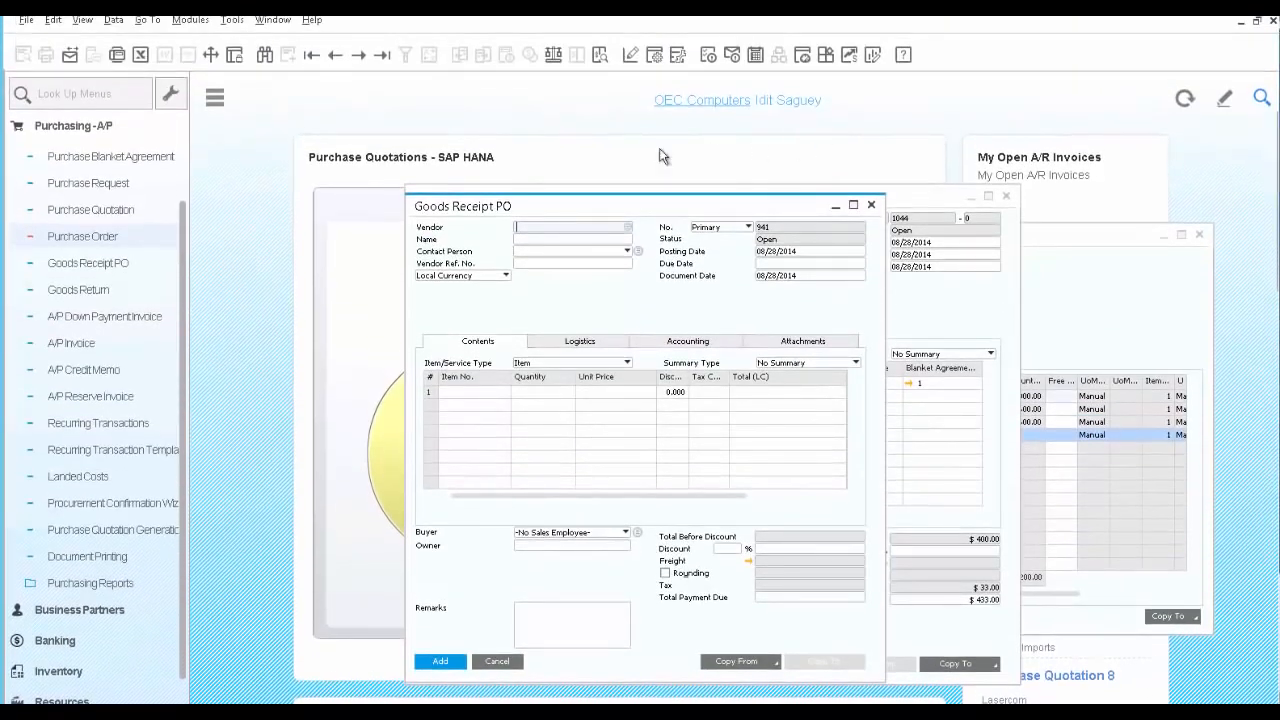
Copy the newly added Goods Receipt PO to an A/P invoice and add the invoice, confirming it.
click(379, 55)
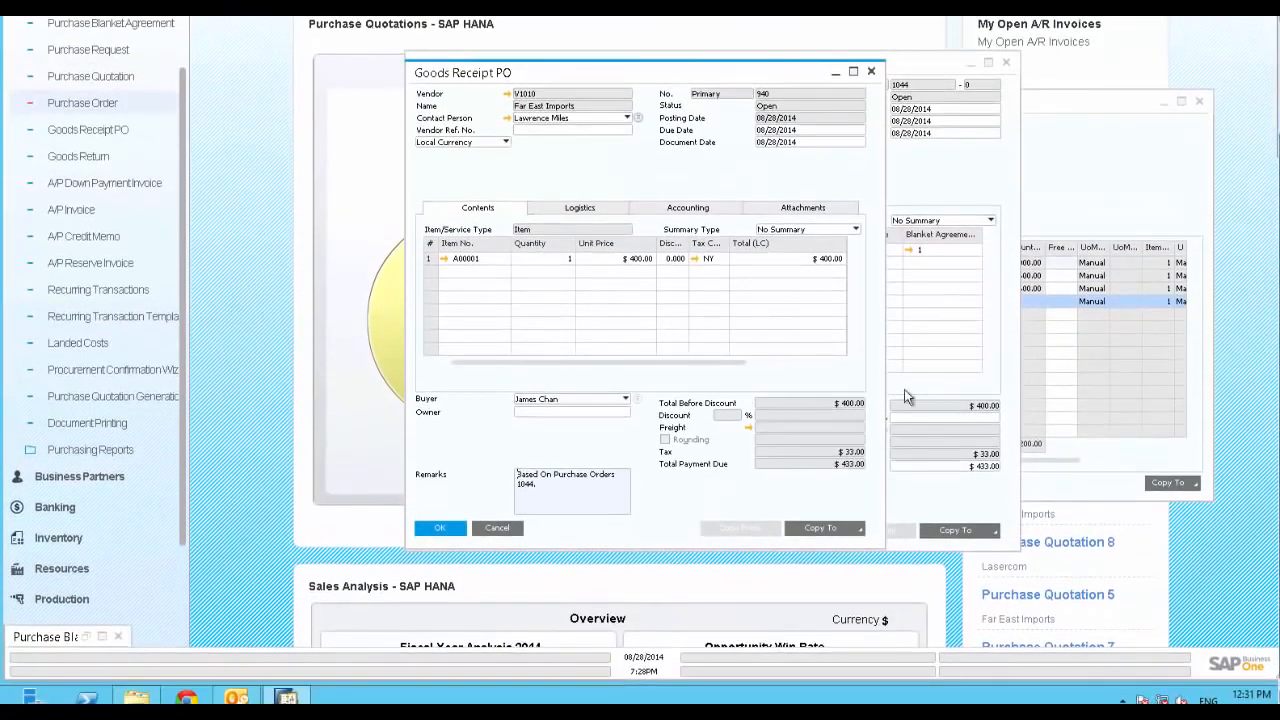
click(857, 529)
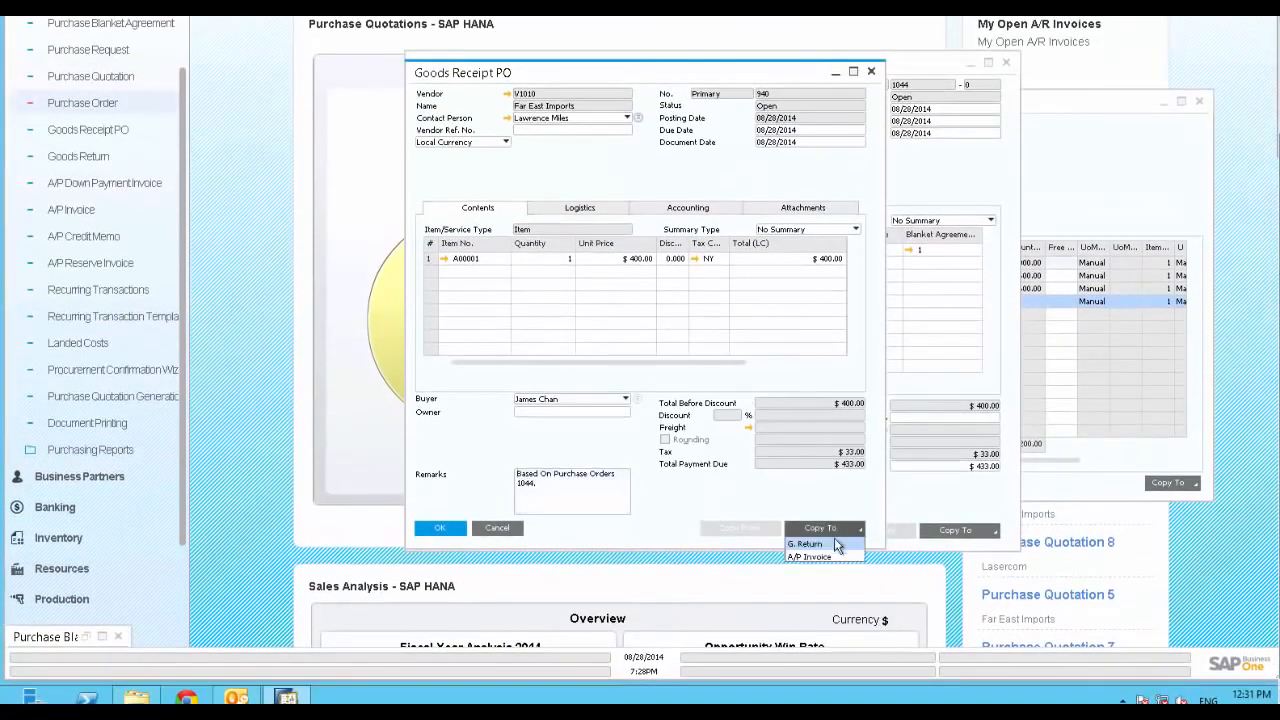
click(827, 553)
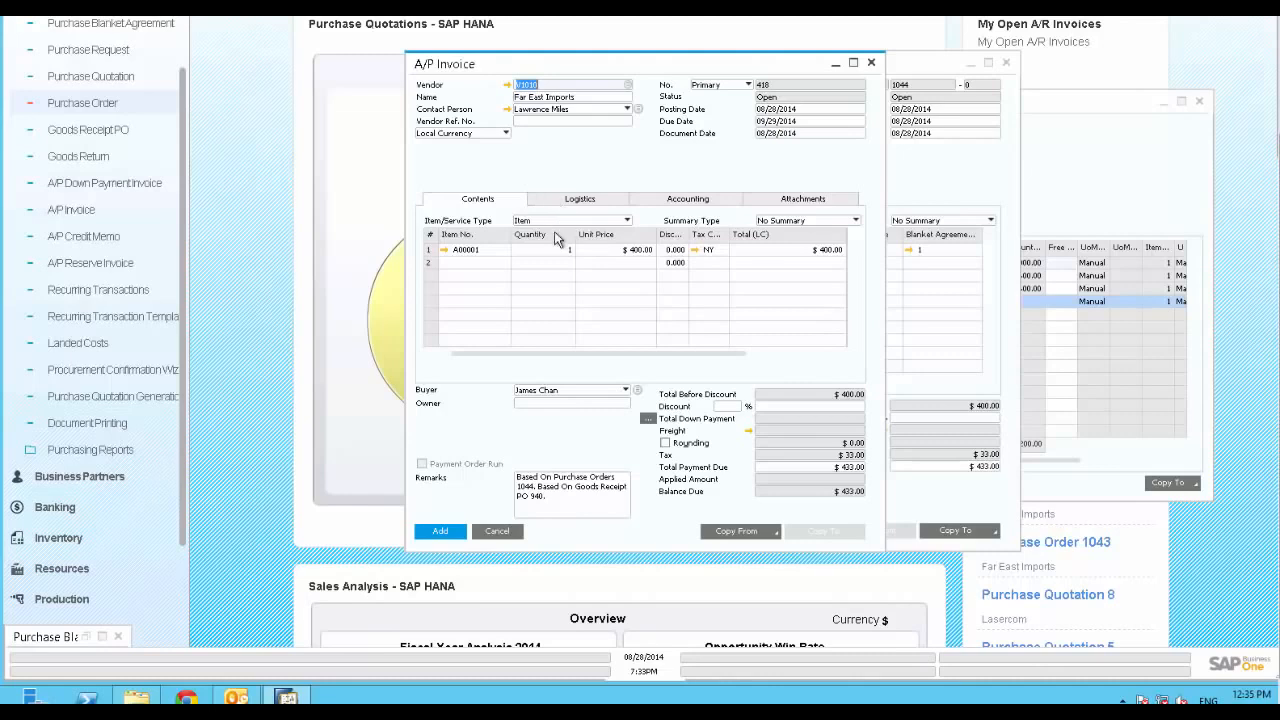
click(440, 535)
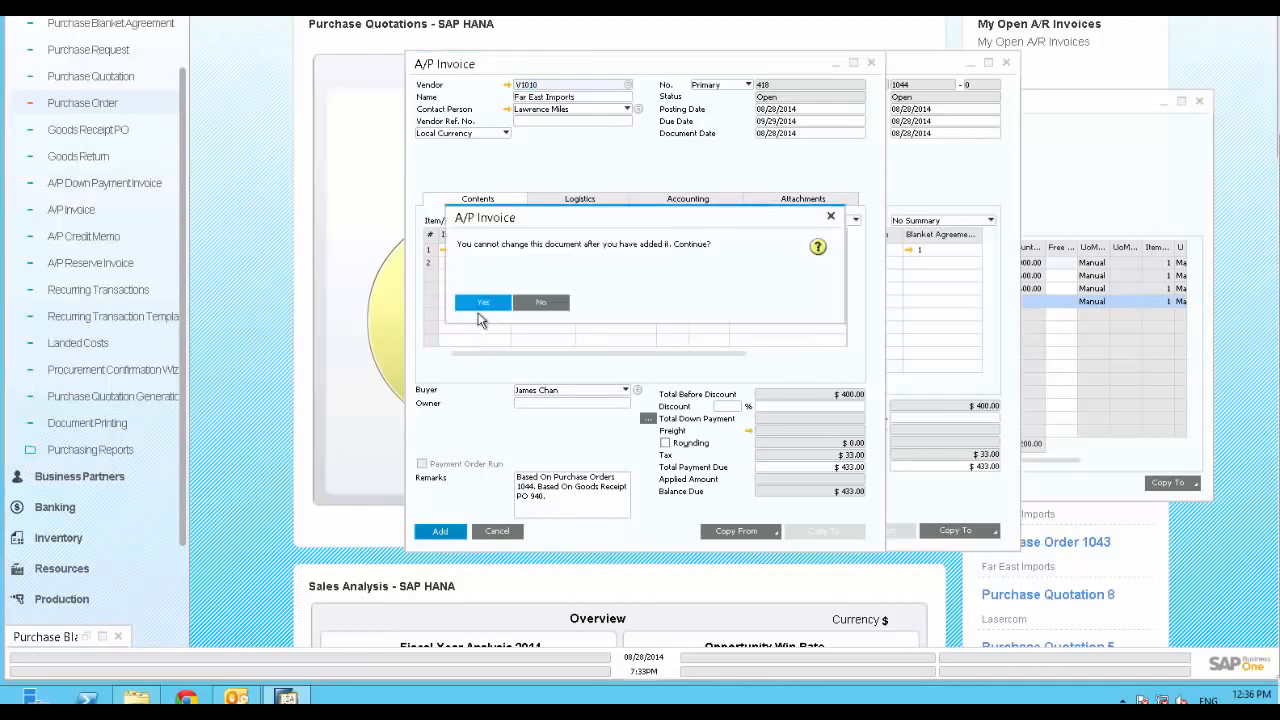
click(483, 304)
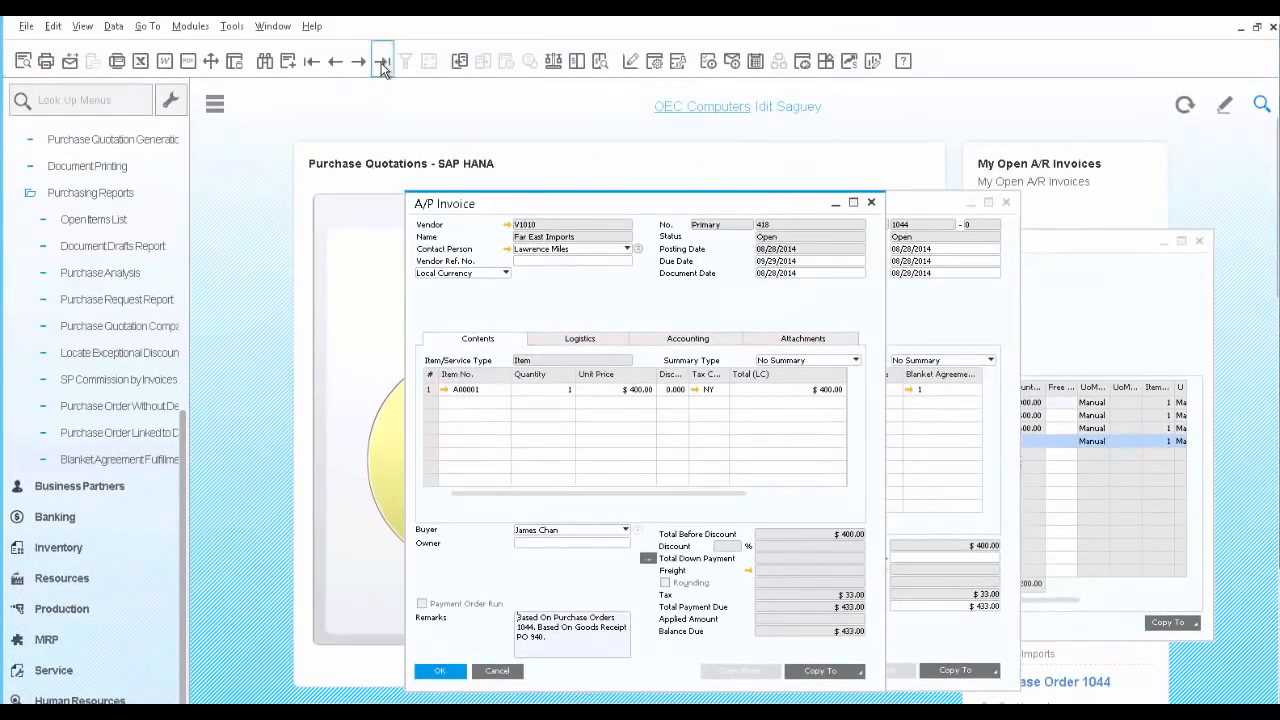
Examine the A/P invoice's relationship map and view its linked purchase order, closing both when finished.
right_click(575, 297)
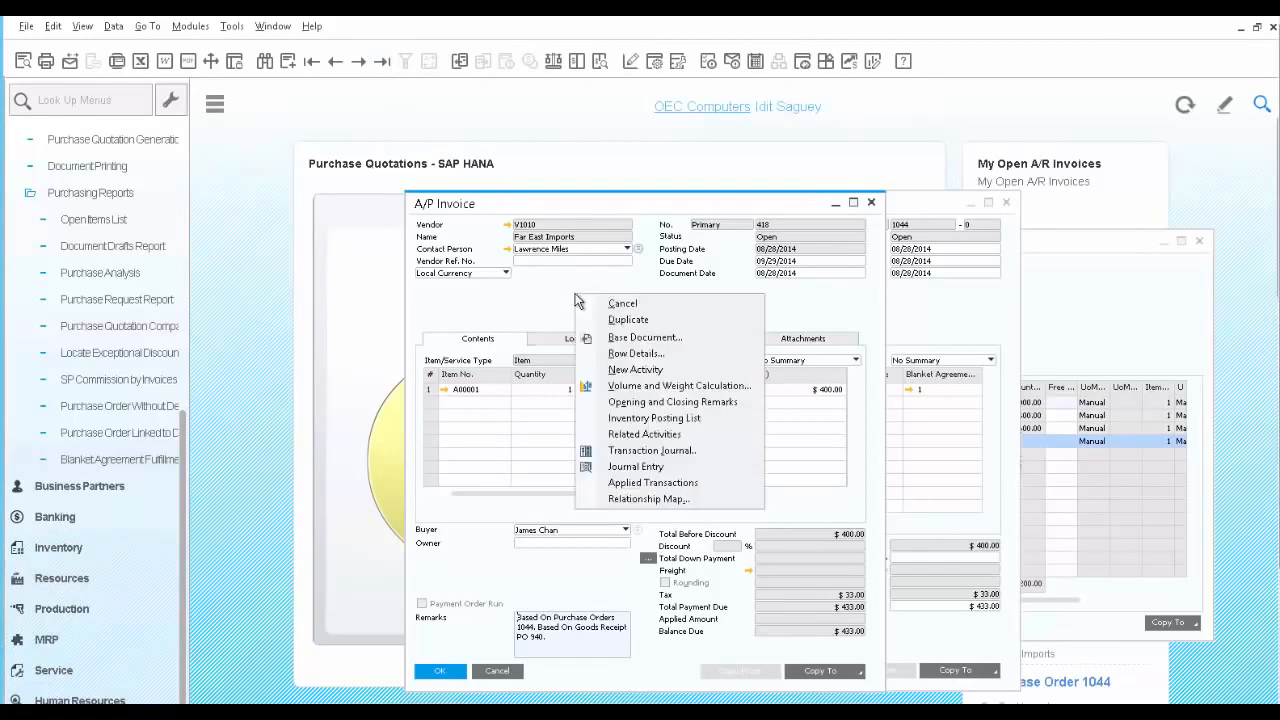
click(643, 500)
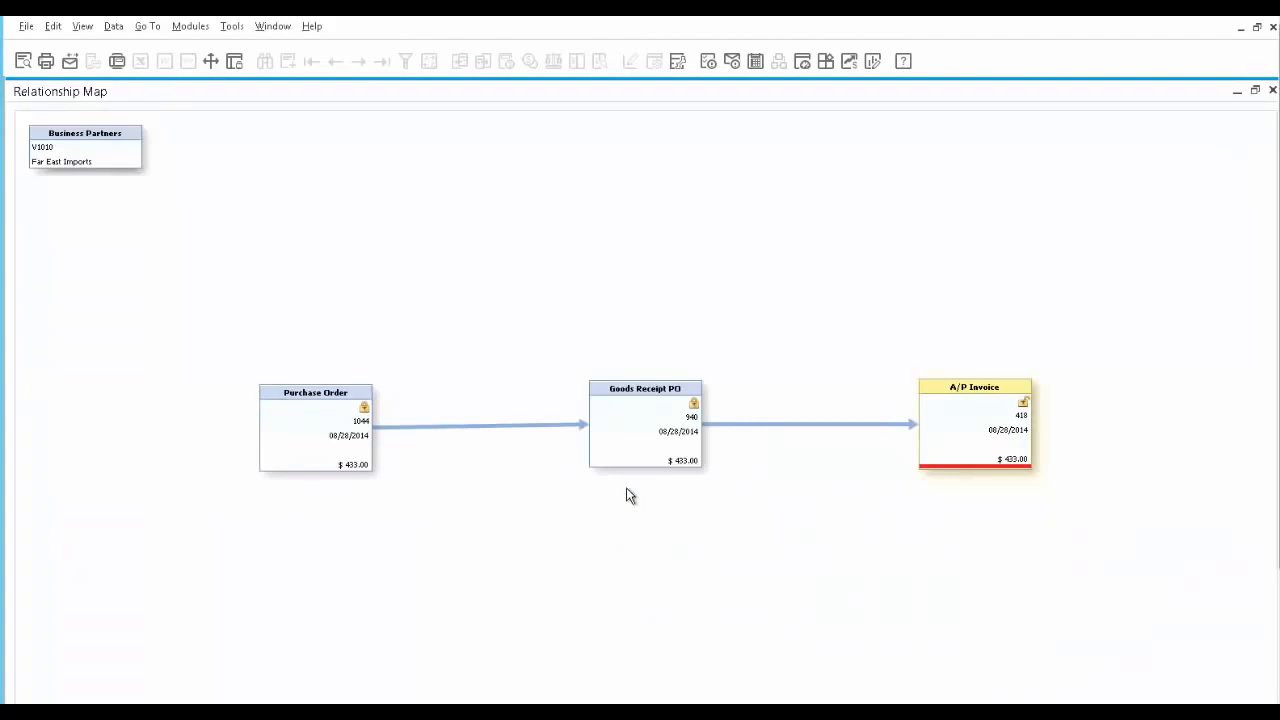
double_click(330, 442)
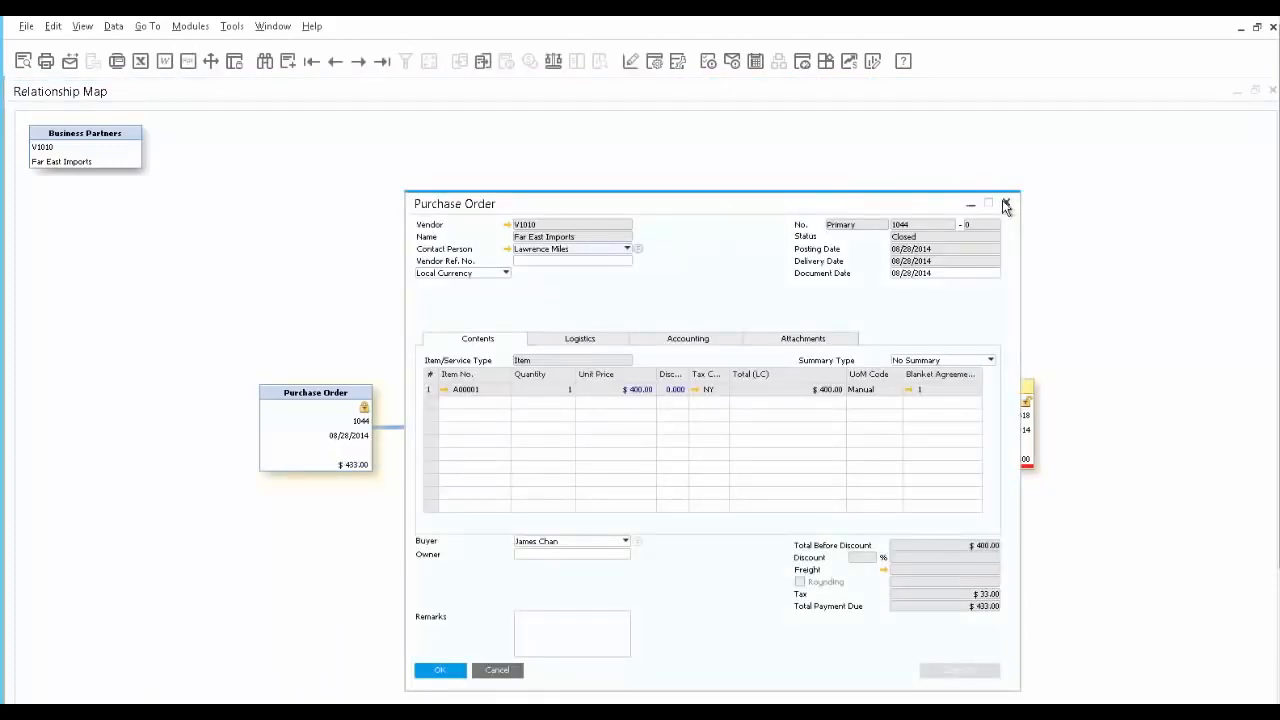
click(1005, 204)
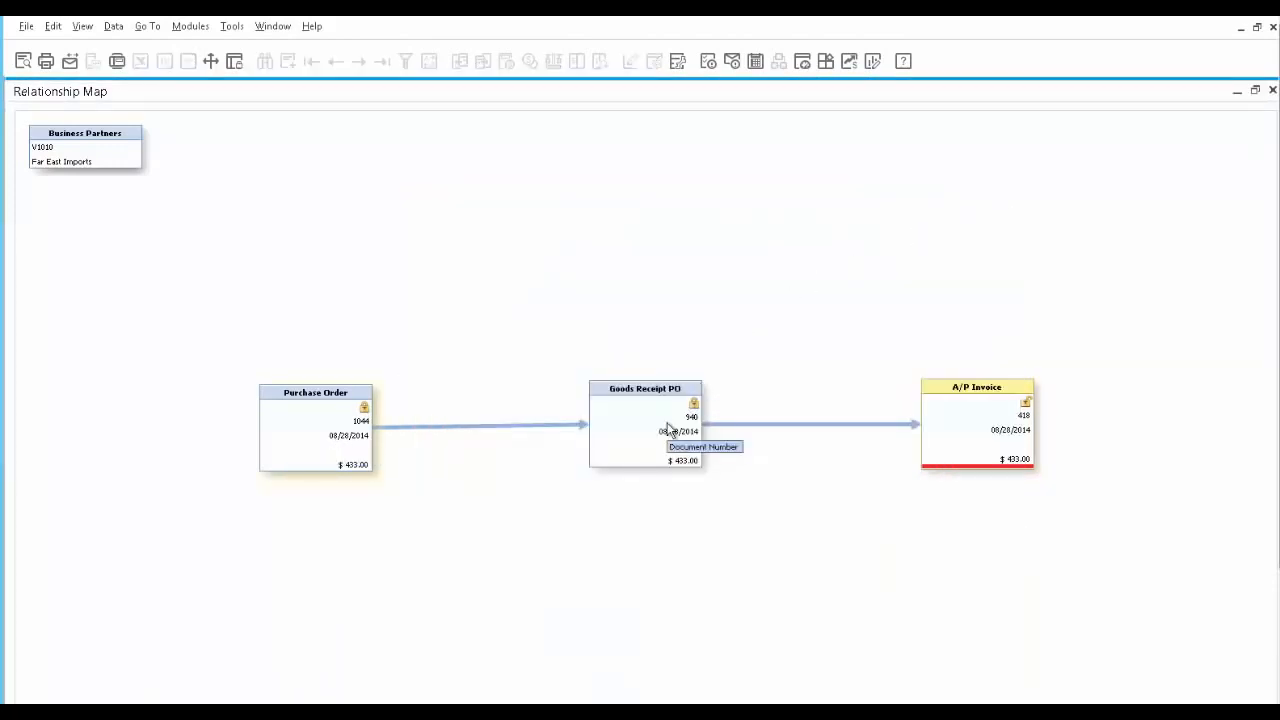
drag(986, 421, 984, 437)
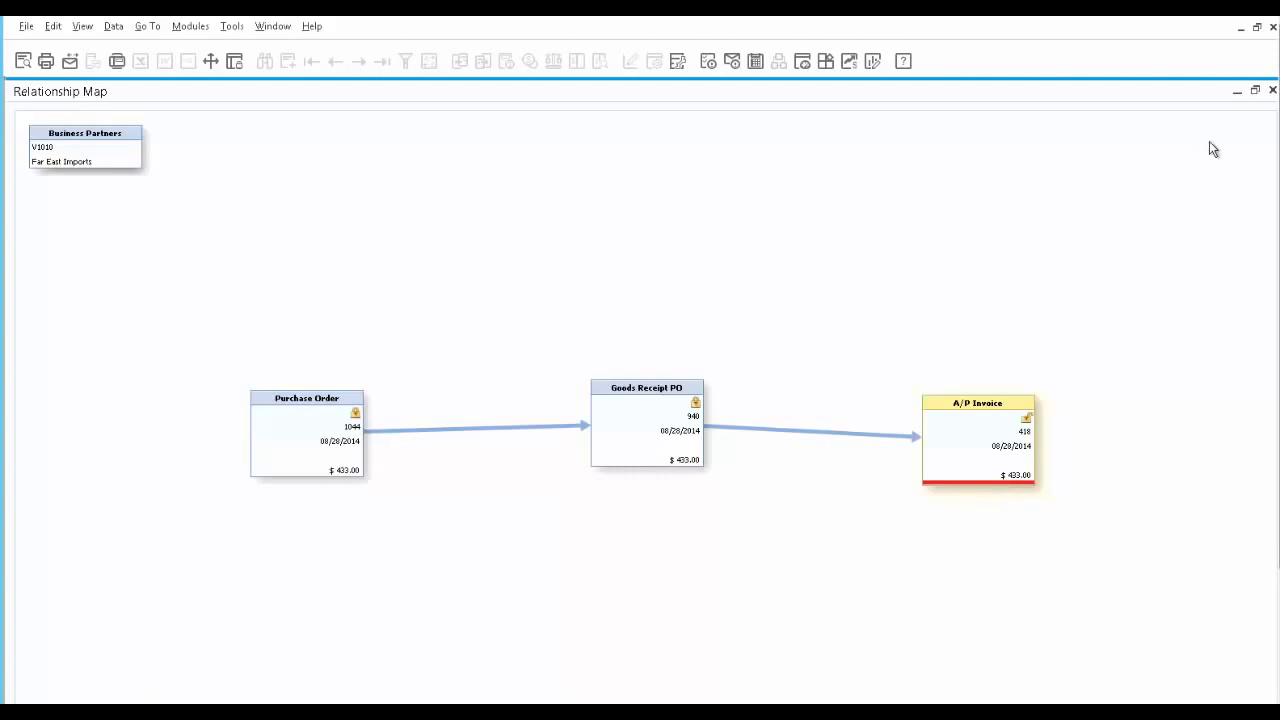
click(1273, 92)
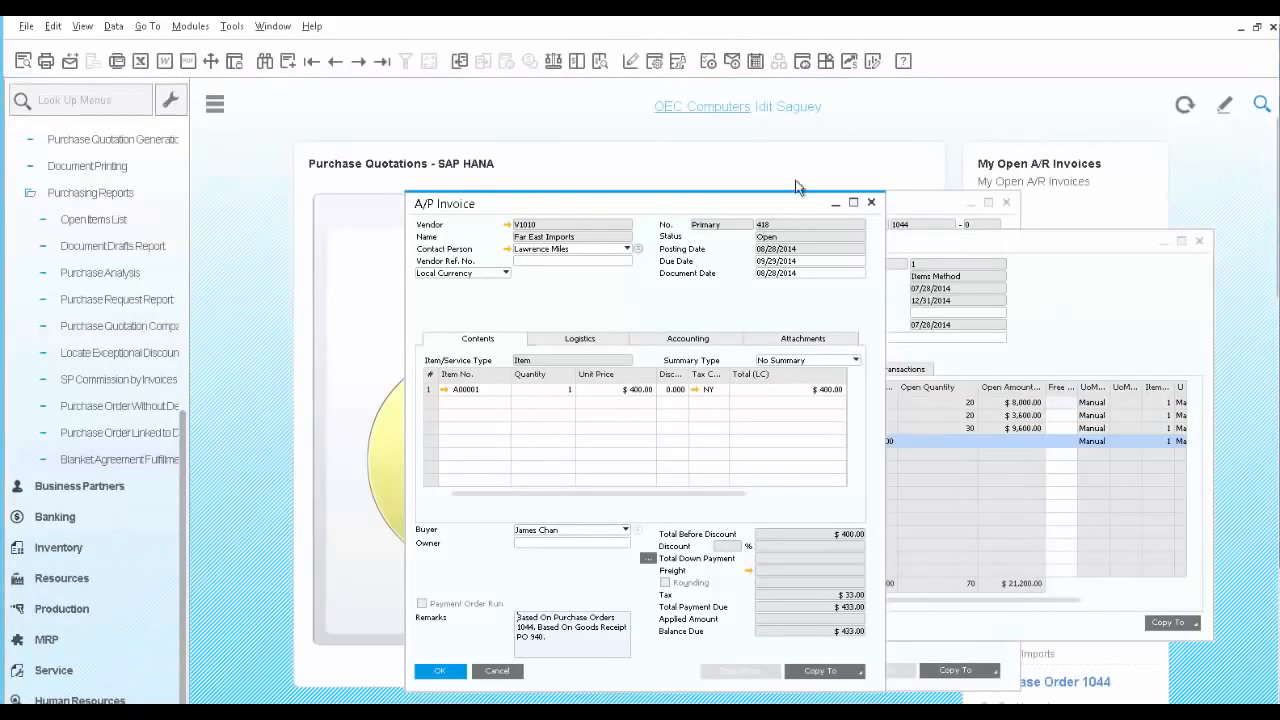
Run the Blanket Agreement Fulfillment Report for the Items Method without further selection criteria.
click(87, 461)
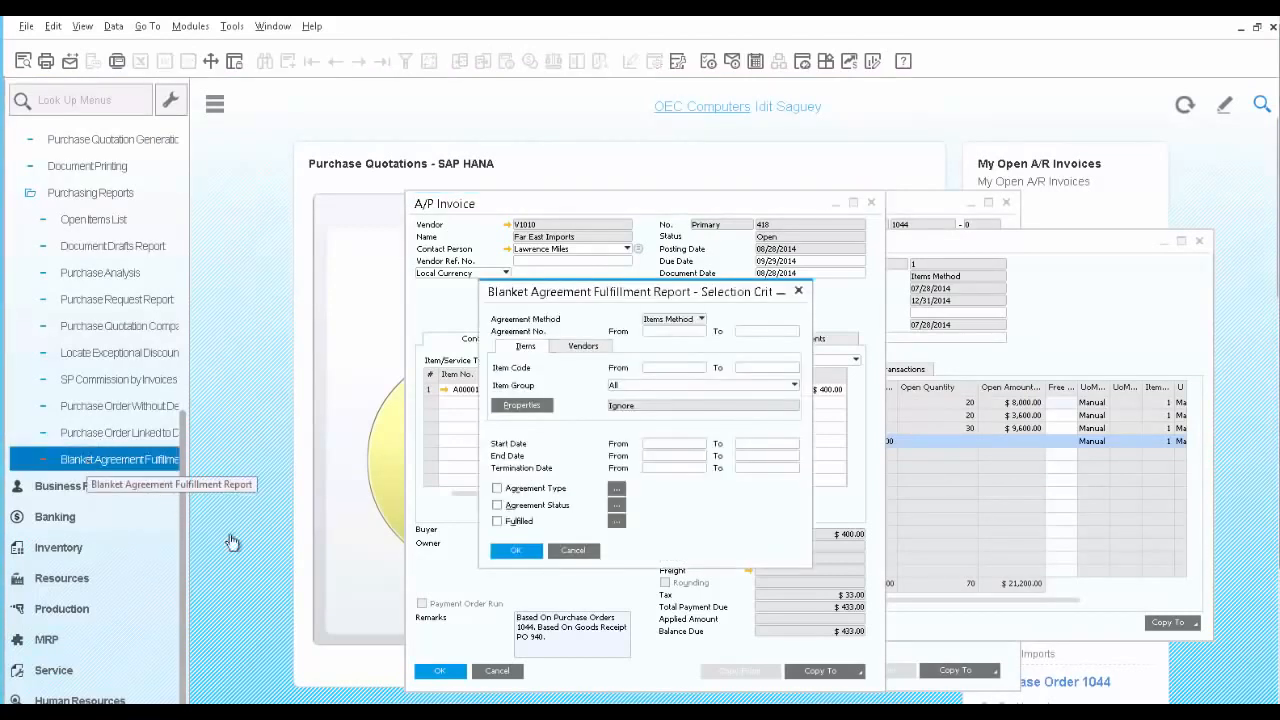
click(512, 551)
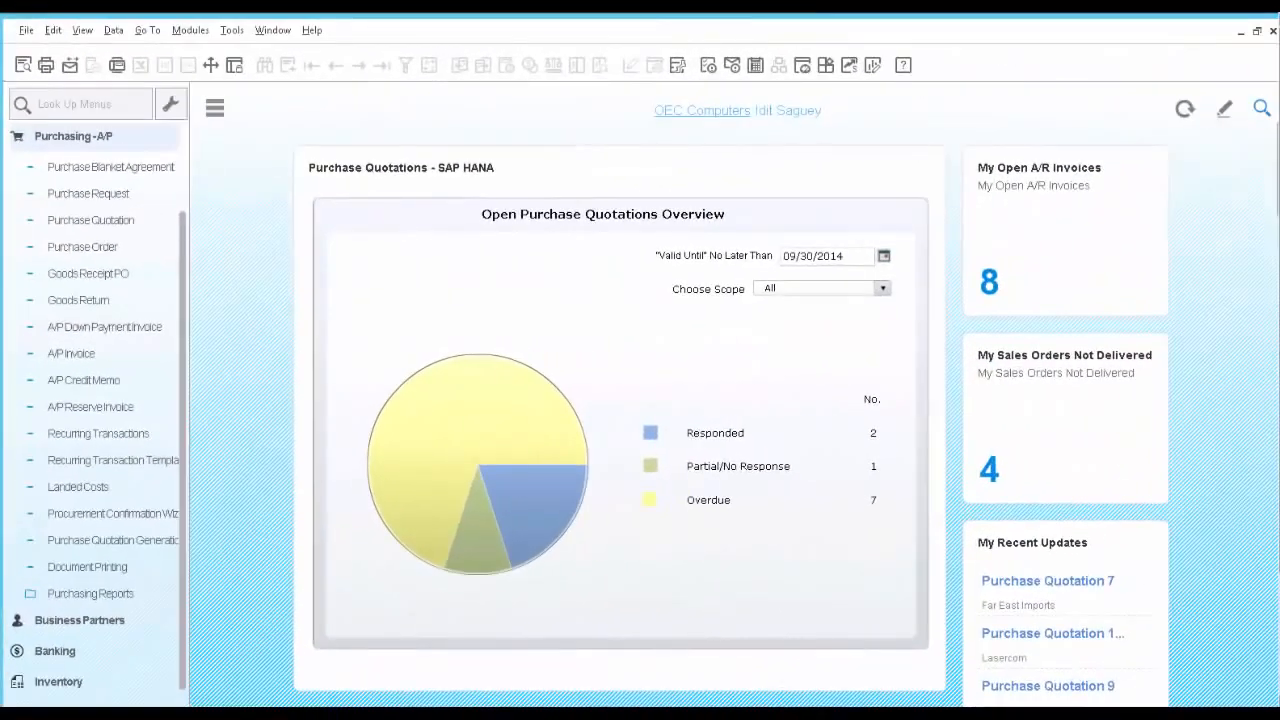
Open the most recent purchase request to review its requester, item and vendor.
click(84, 196)
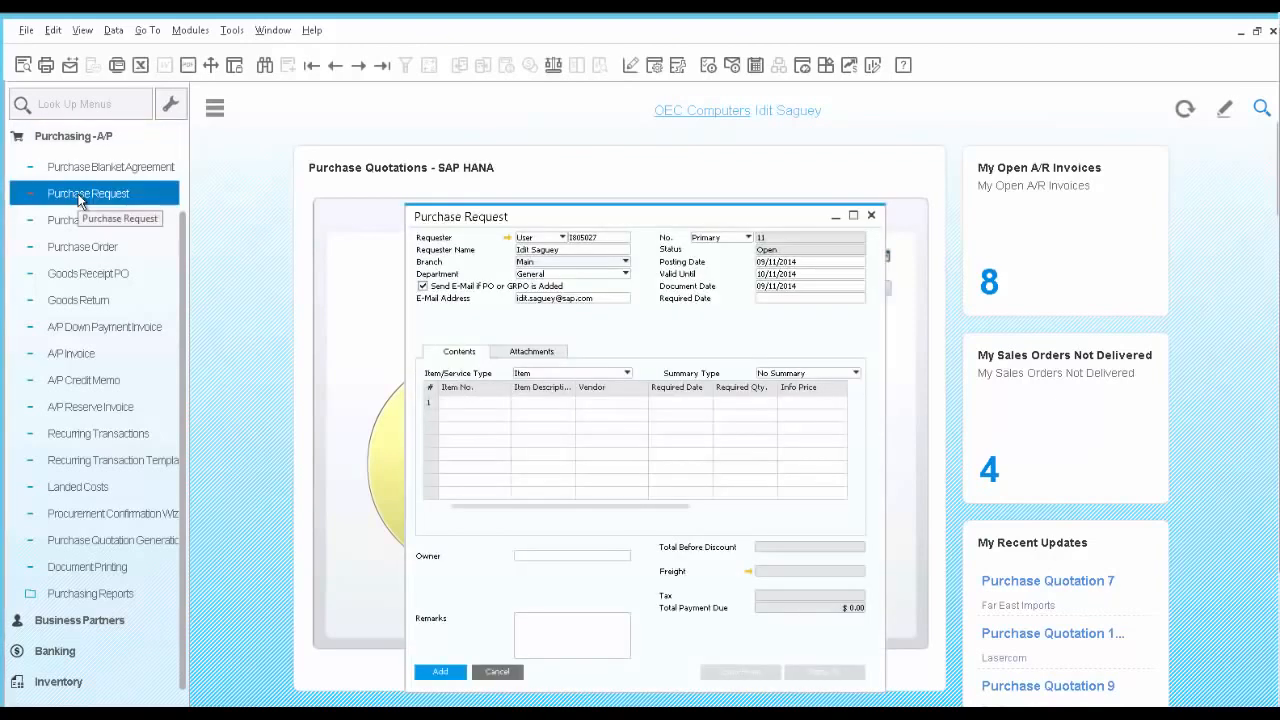
click(383, 70)
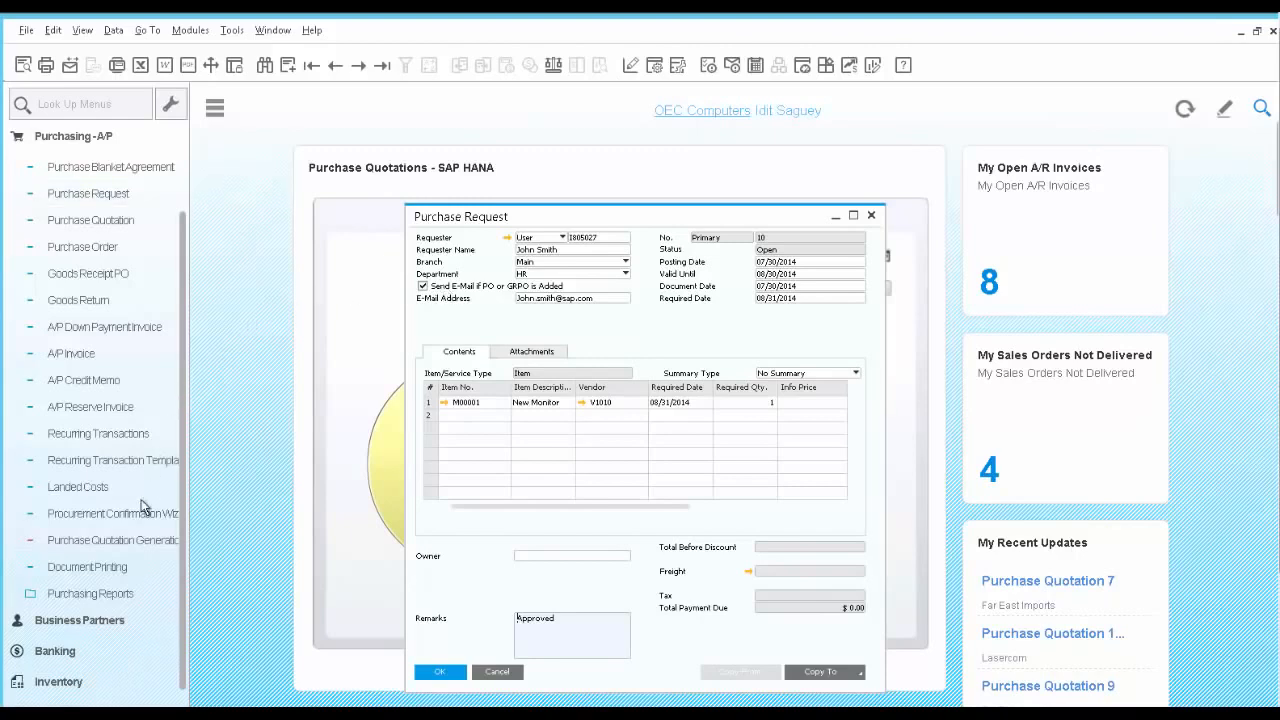
Start the Purchase Quotation Generation Wizard with a new parameter set named New Monitor and proceed to the selection criteria.
click(143, 543)
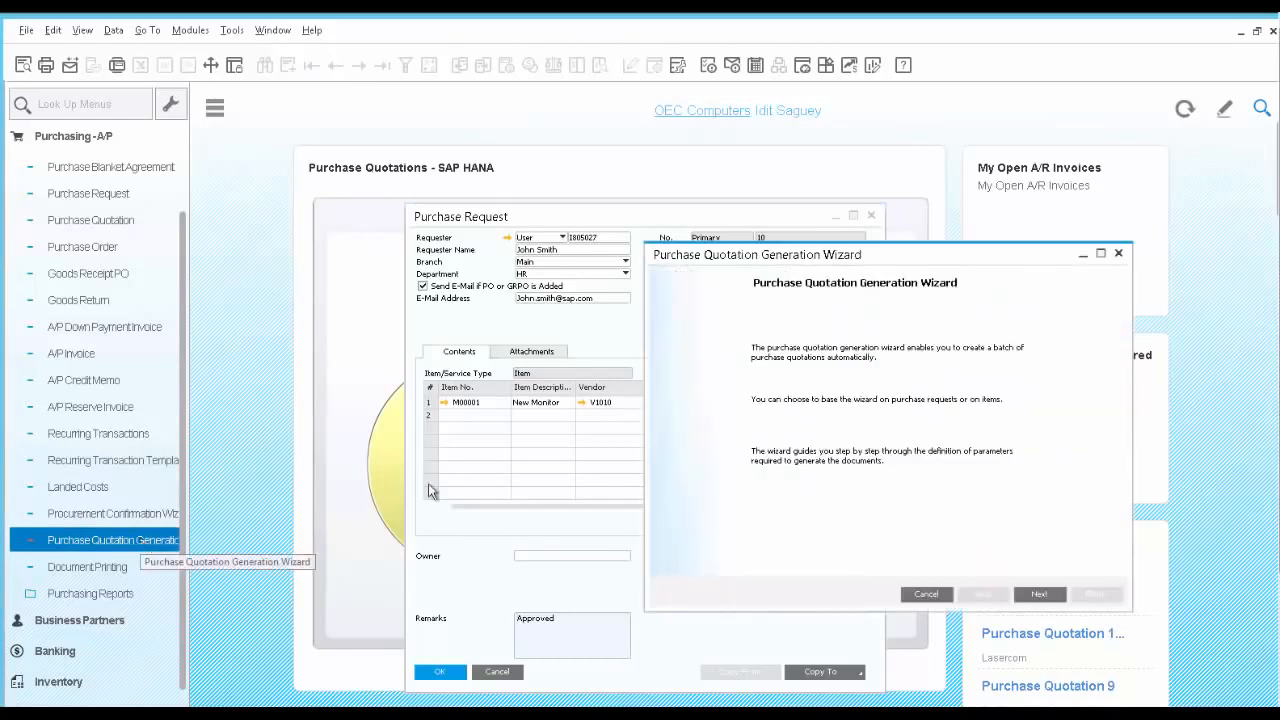
click(1045, 594)
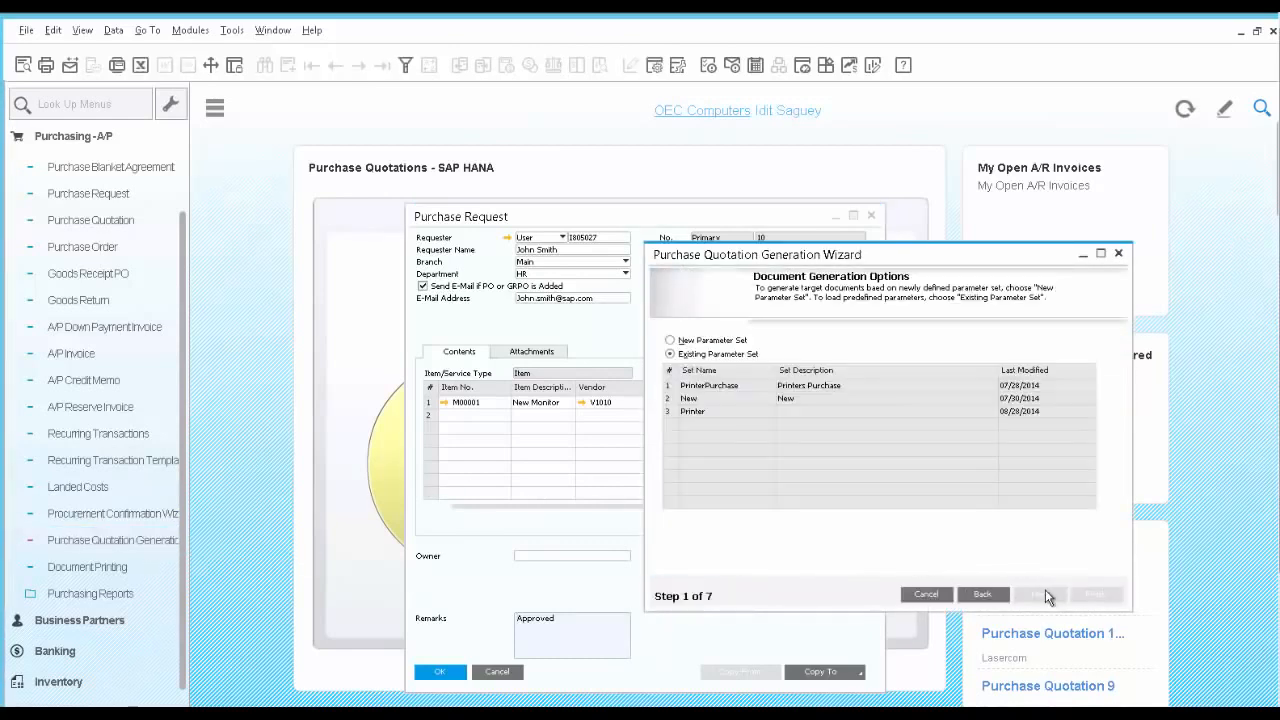
click(725, 340)
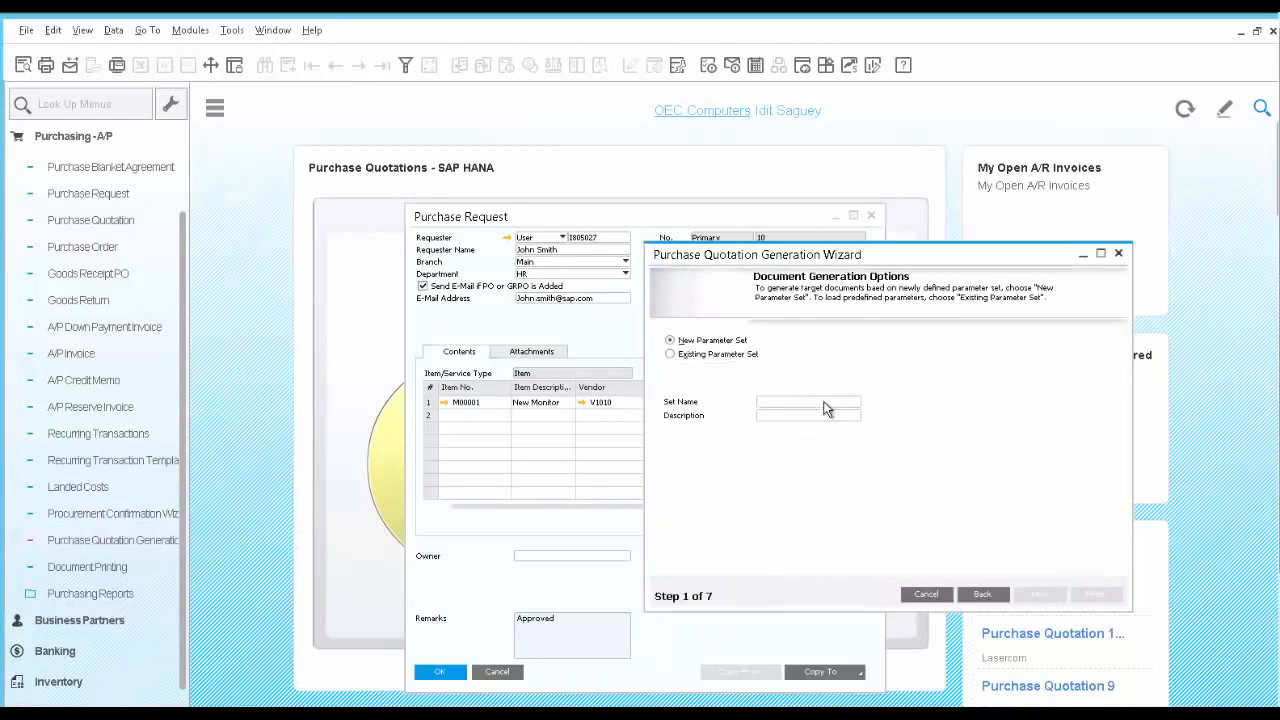
text(New Monitor)
key(Tab)
click(1041, 595)
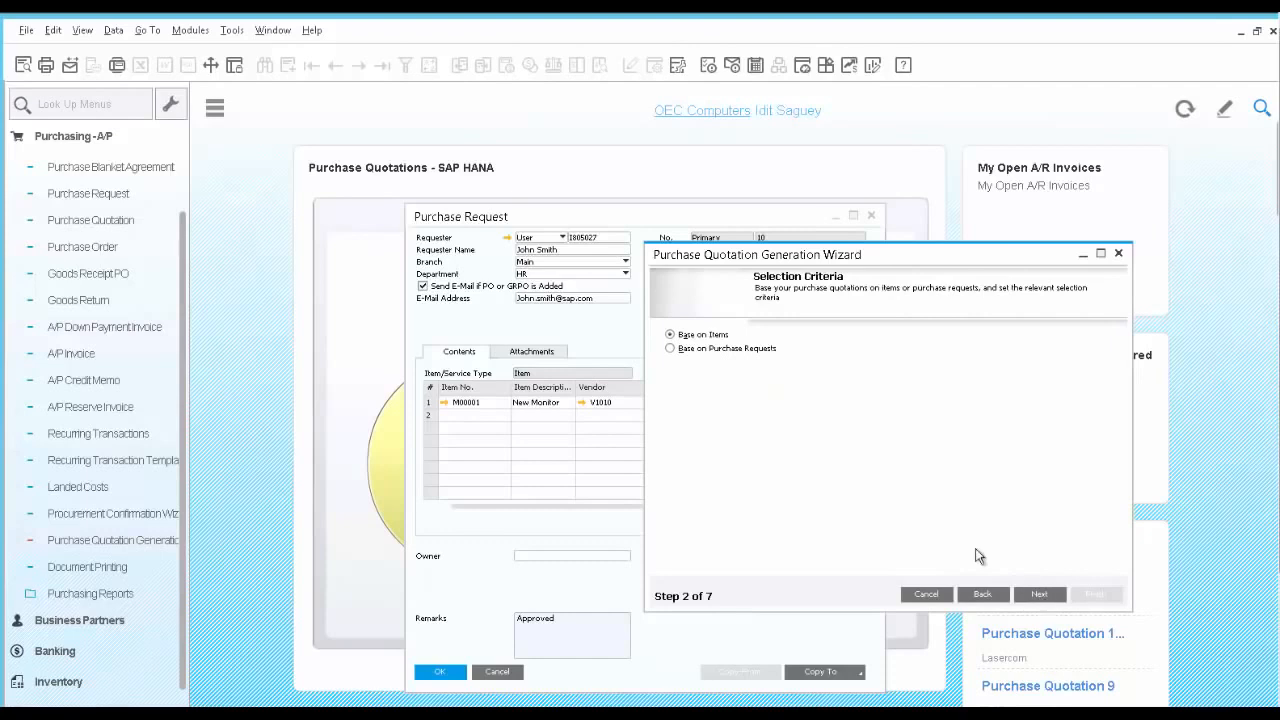
Base the quotations on purchase requests for item M00001, and review the linked purchase request before returning to the wizard.
click(670, 349)
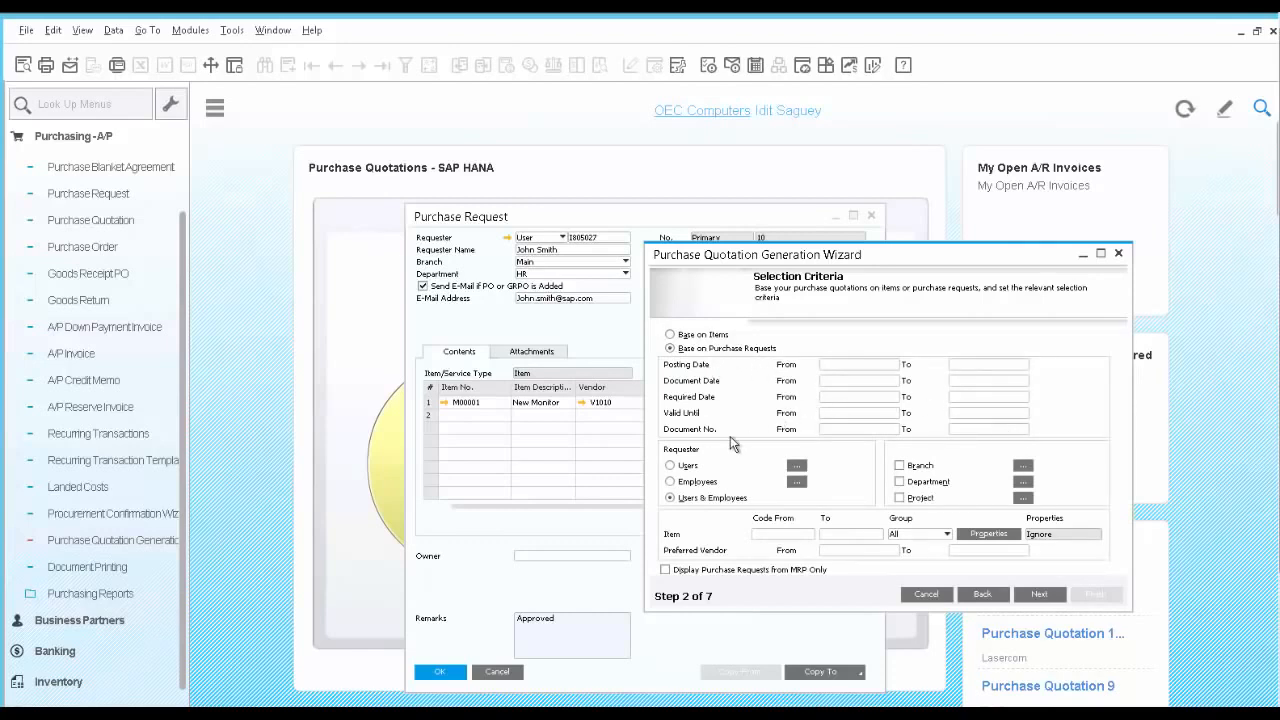
click(773, 535)
text(M00001)
key(Tab)
click(1040, 594)
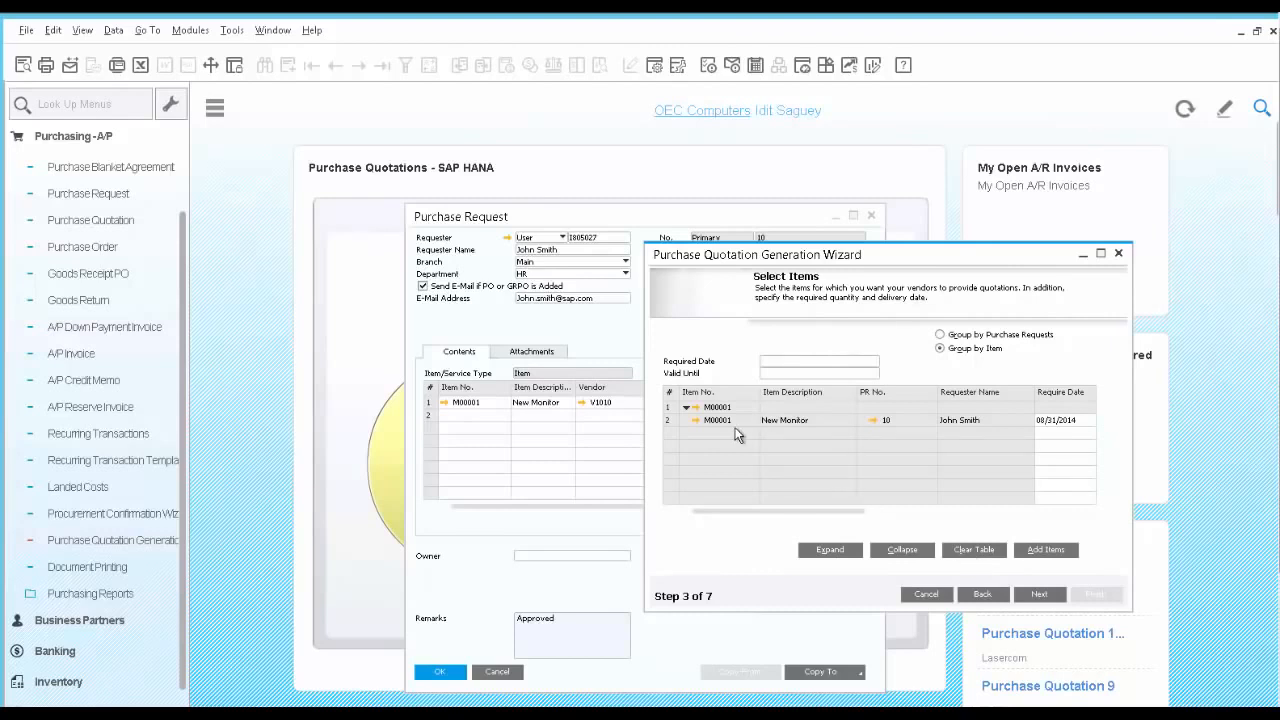
click(873, 421)
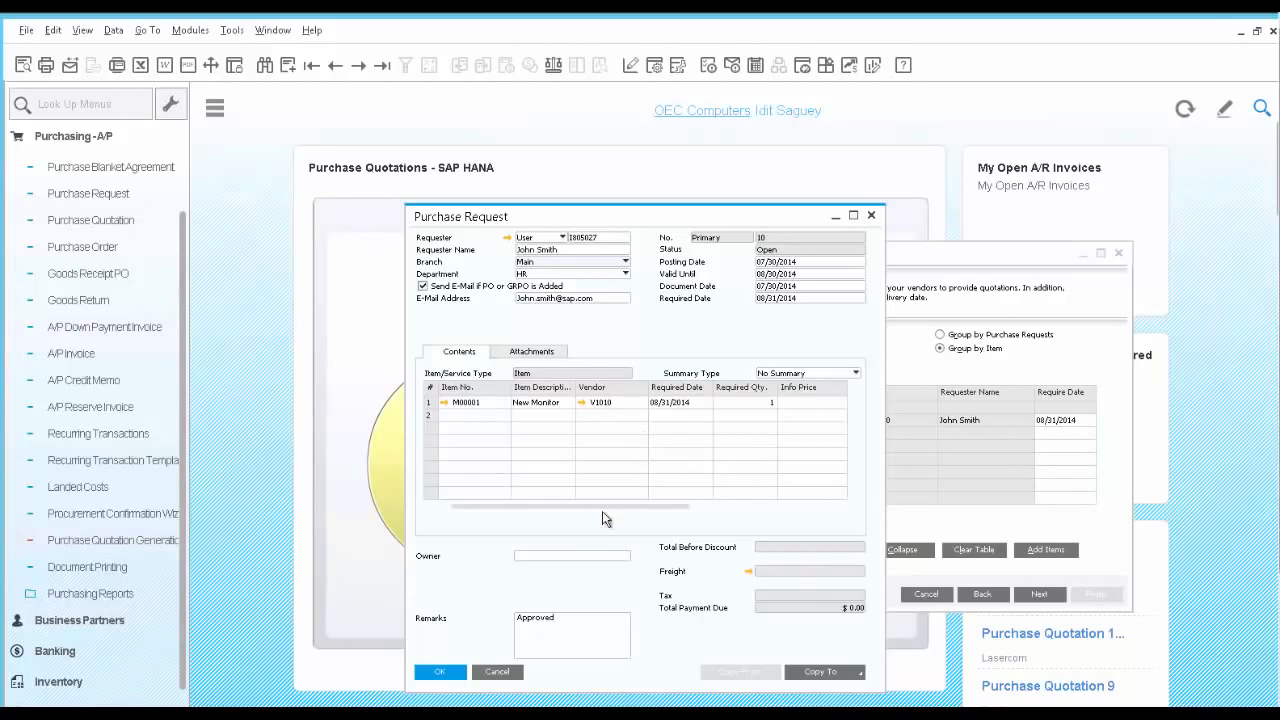
click(508, 673)
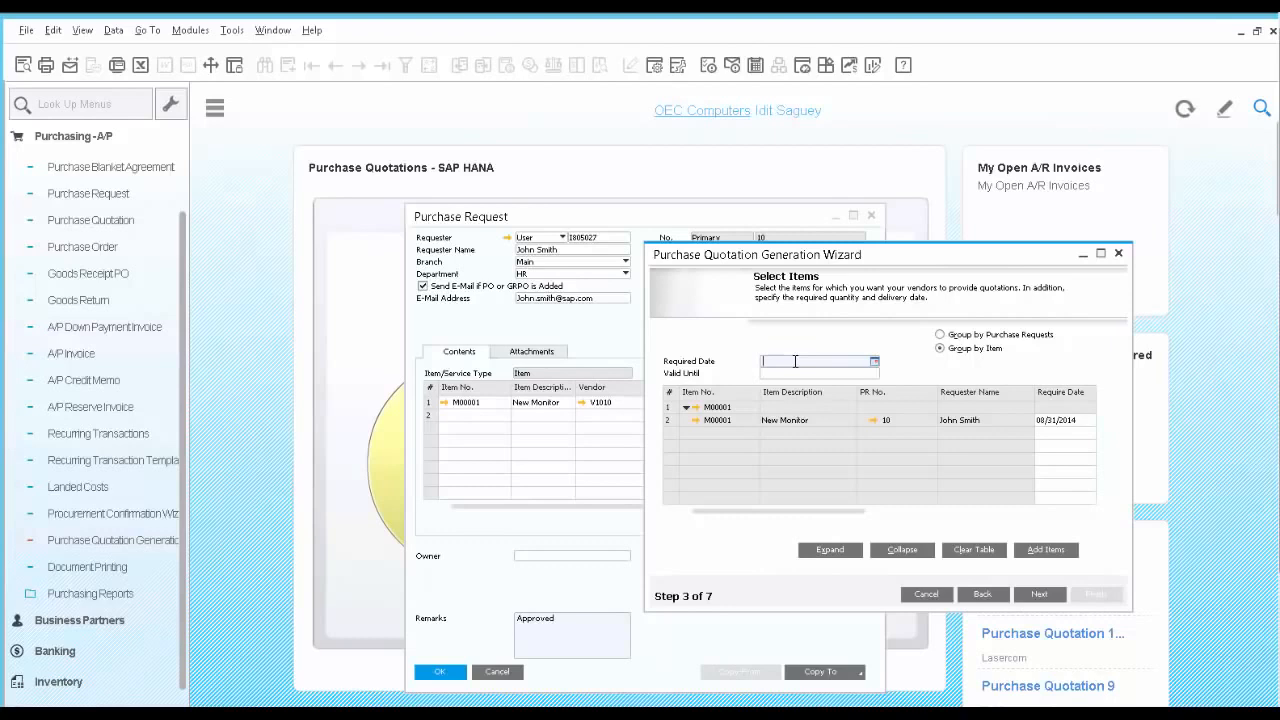
Set the required date to 09/16/2014 and valid until to 09/13/2014, and proceed through the wizard to generate the vendors' purchase quotations.
text(0916)
click(800, 374)
text(09)
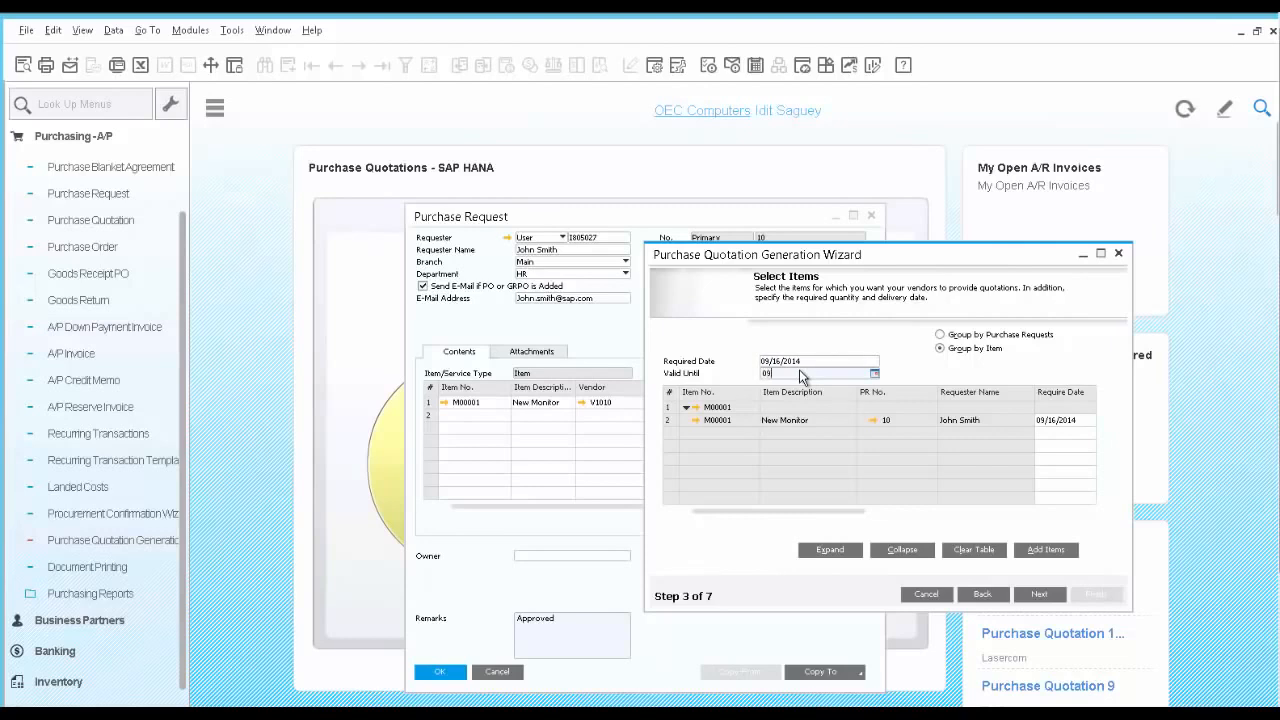
text(13)
key(Tab)
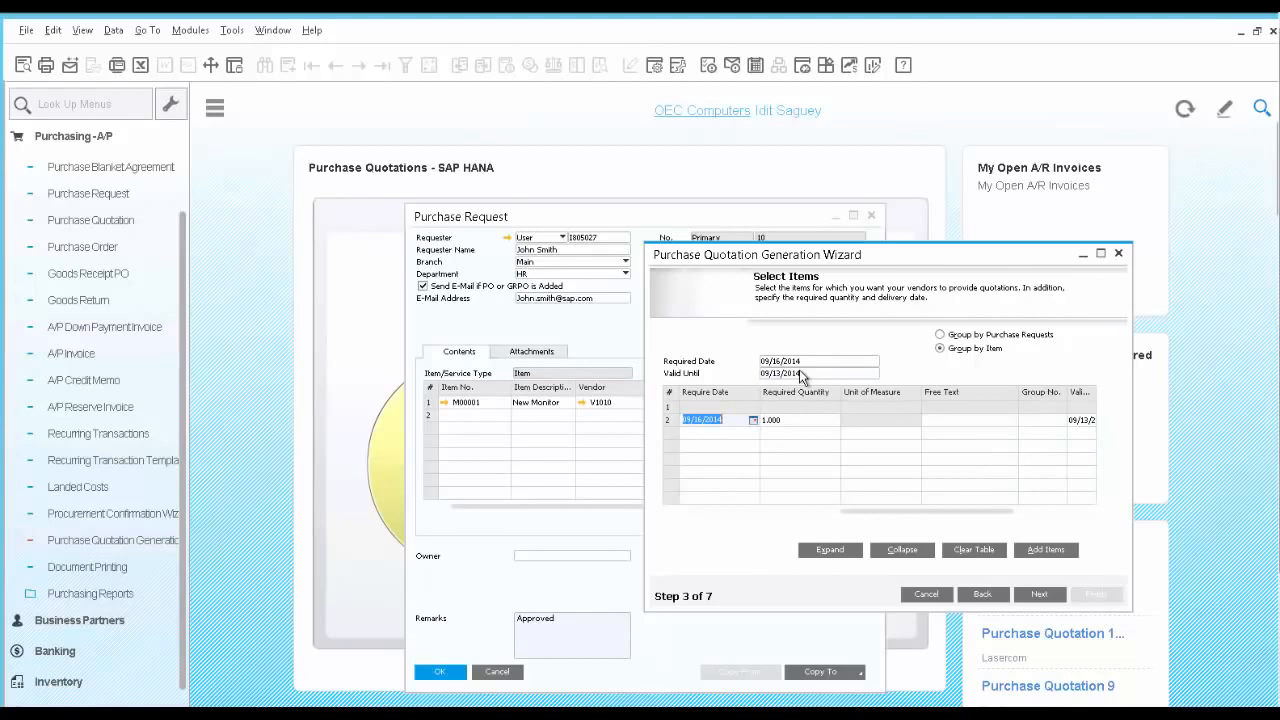
click(1040, 595)
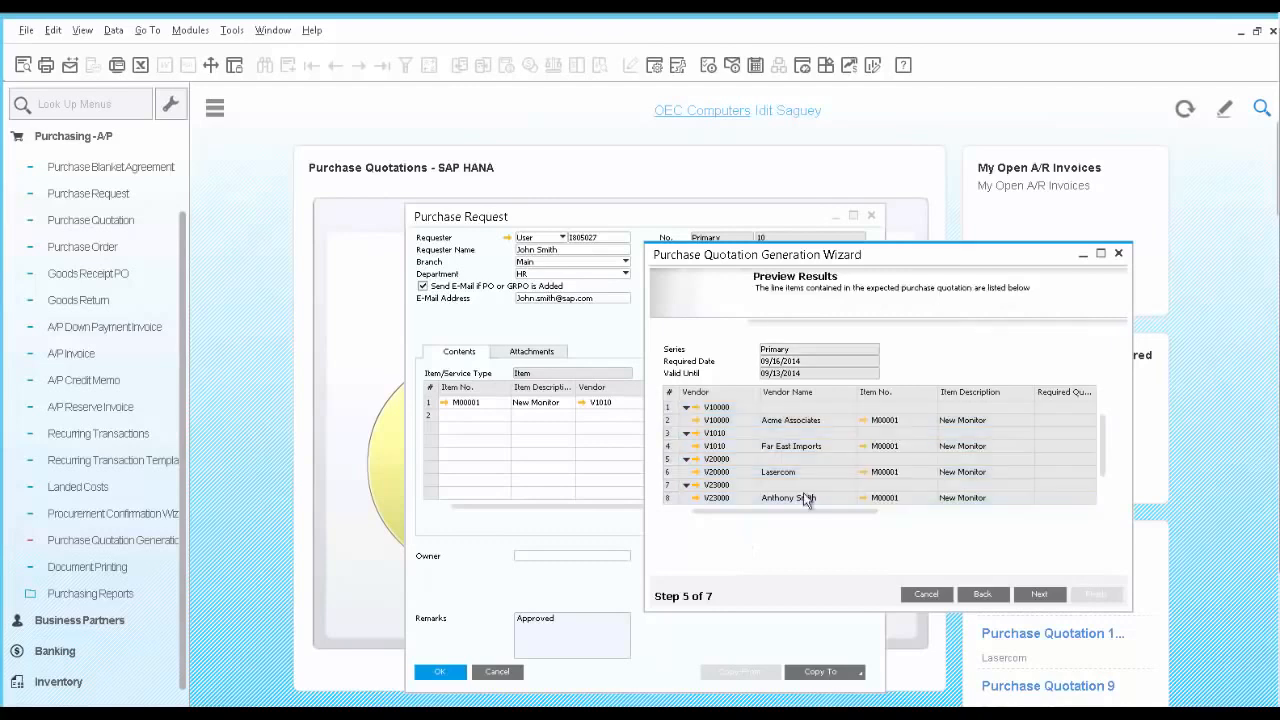
click(1041, 594)
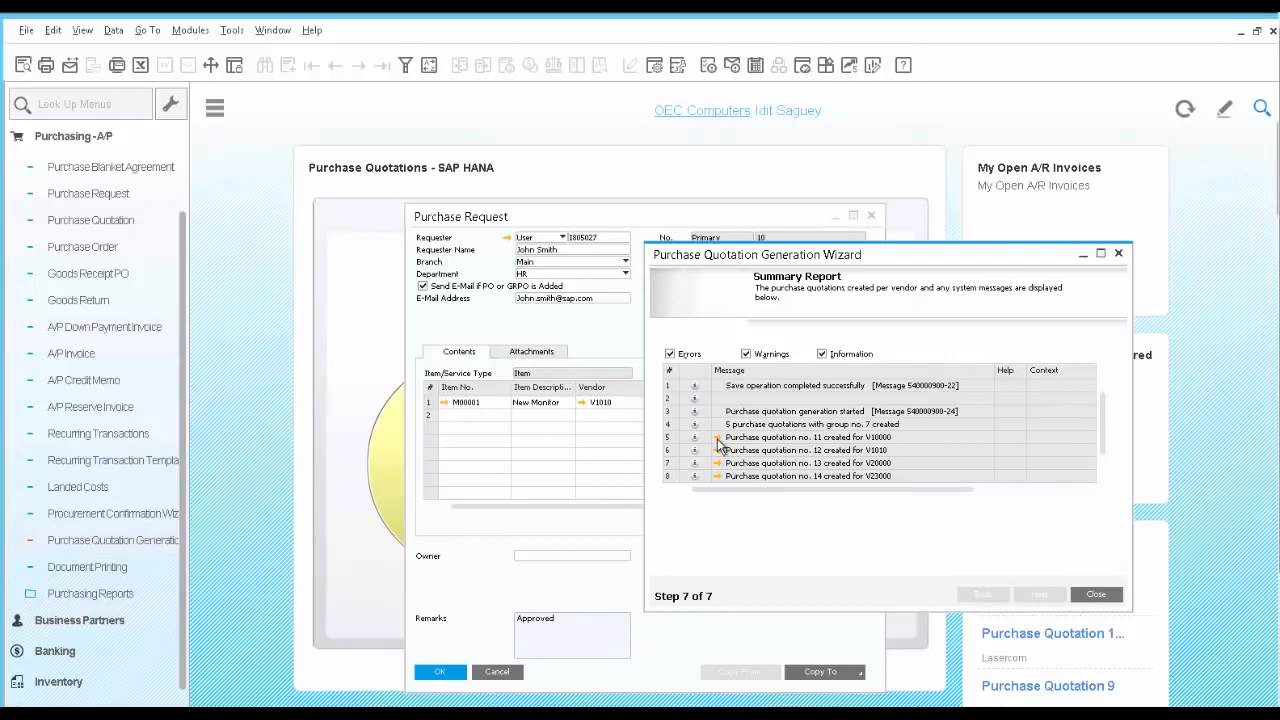
Update the generated purchase quotation for vendor V10000 with quoted date 09/16/2014, quoted quantity 1 and unit price 200.
click(716, 438)
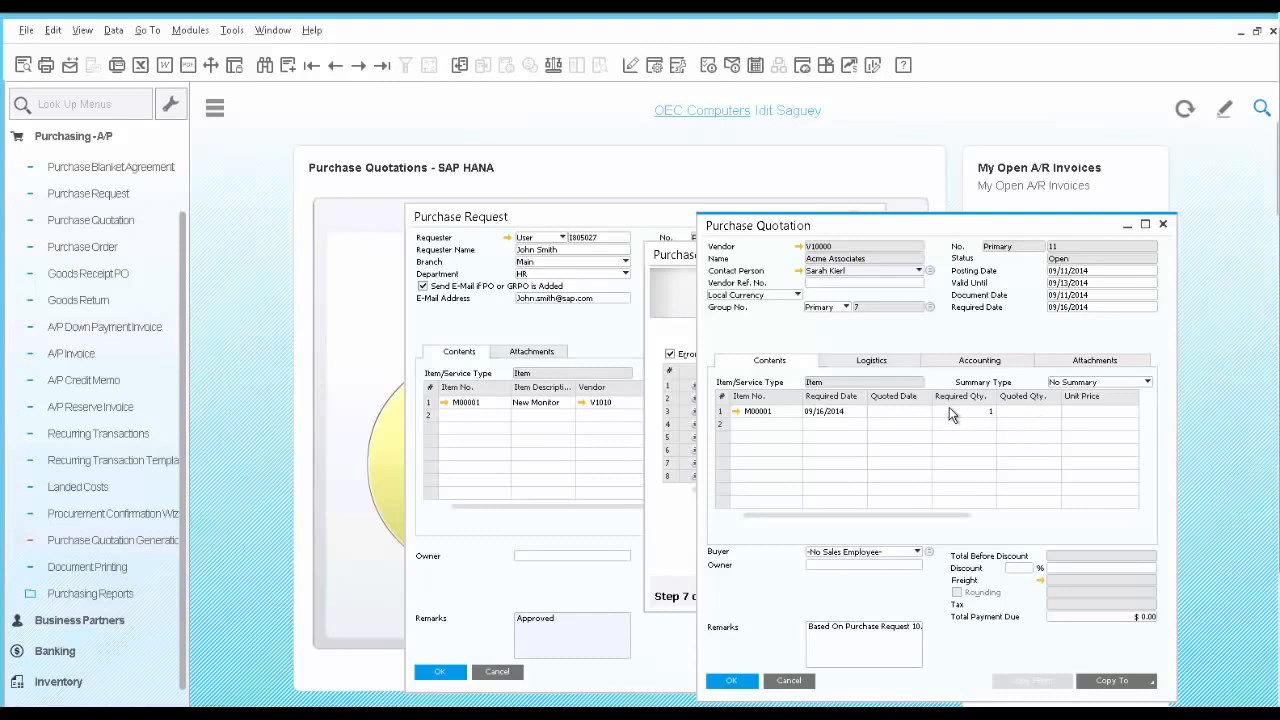
click(883, 414)
text(0916)
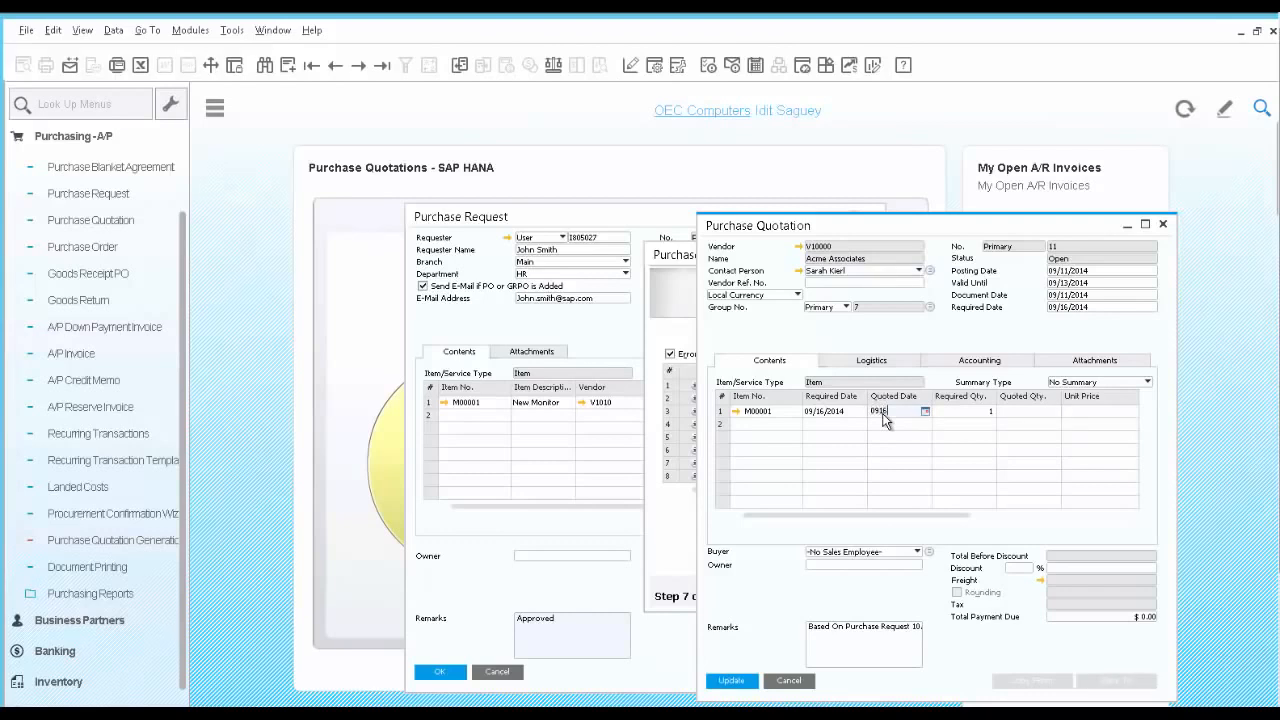
key(Tab)
key(Tab)
text(1)
key(Tab)
text(200)
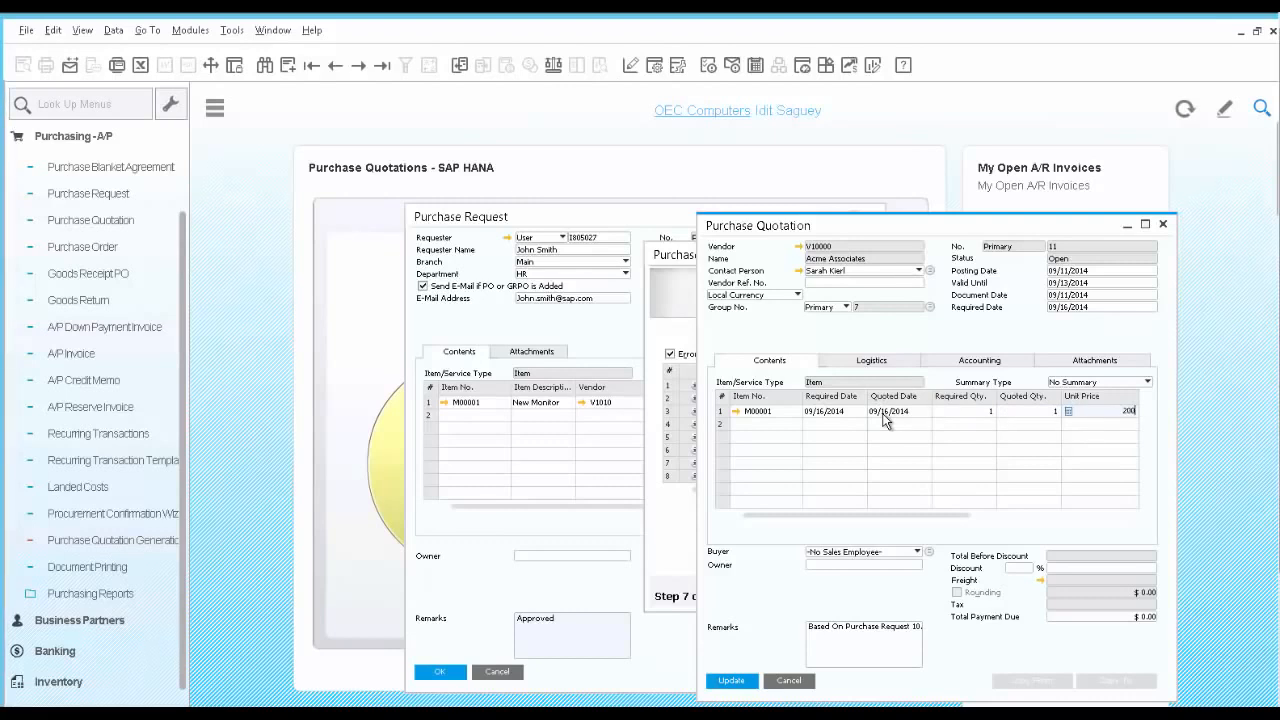
click(745, 684)
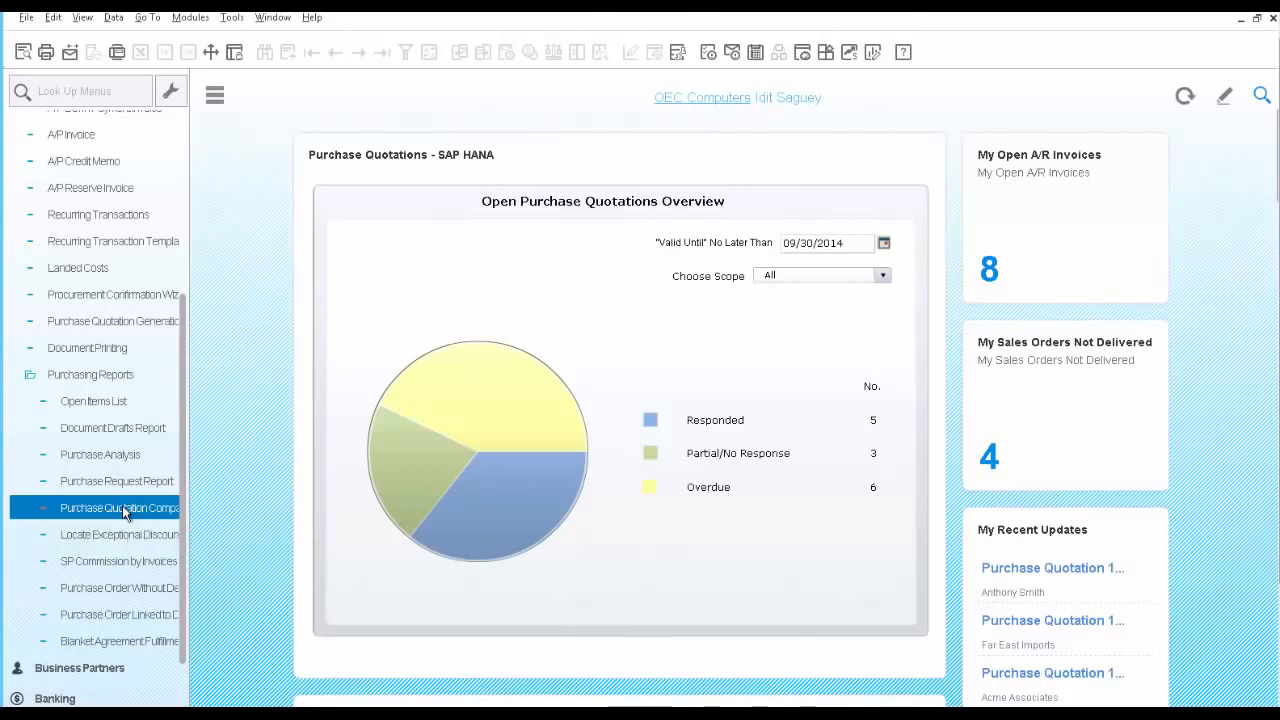
Run the Purchase Quotation Comparison Report starting from item code M00001, with only open purchase quotations displayed.
click(123, 510)
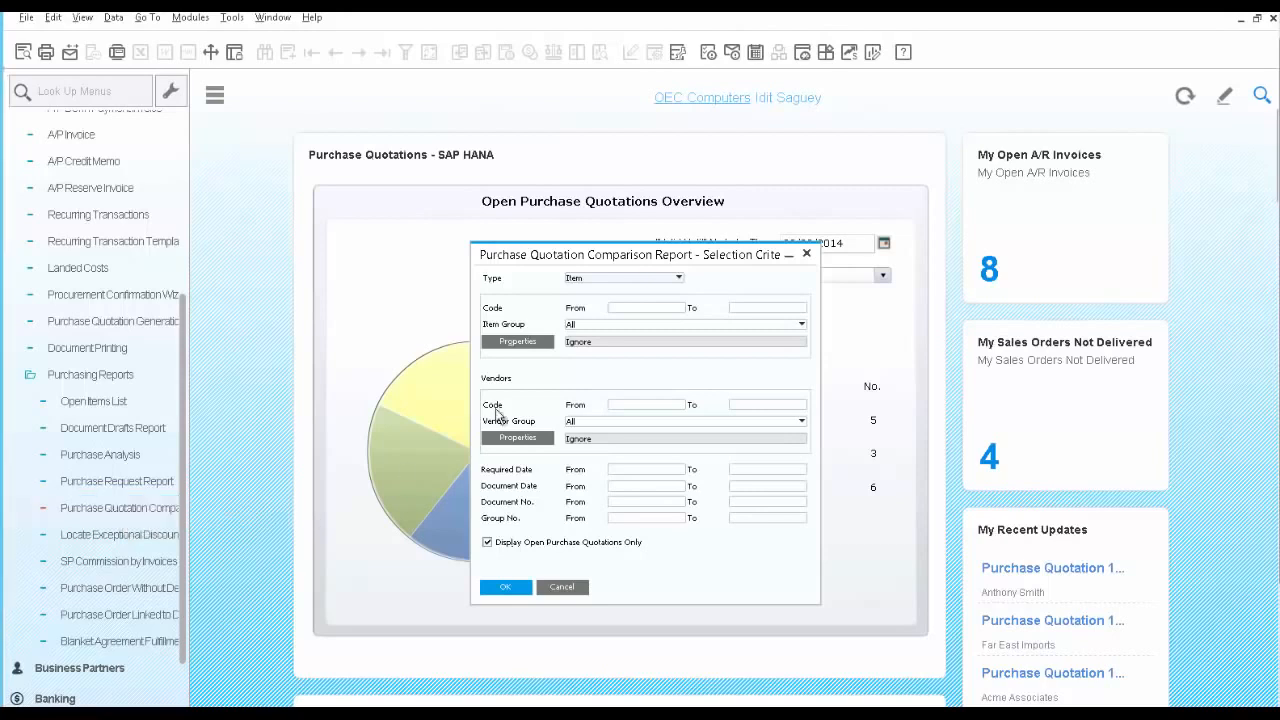
click(630, 310)
text(M00001)
key(Tab)
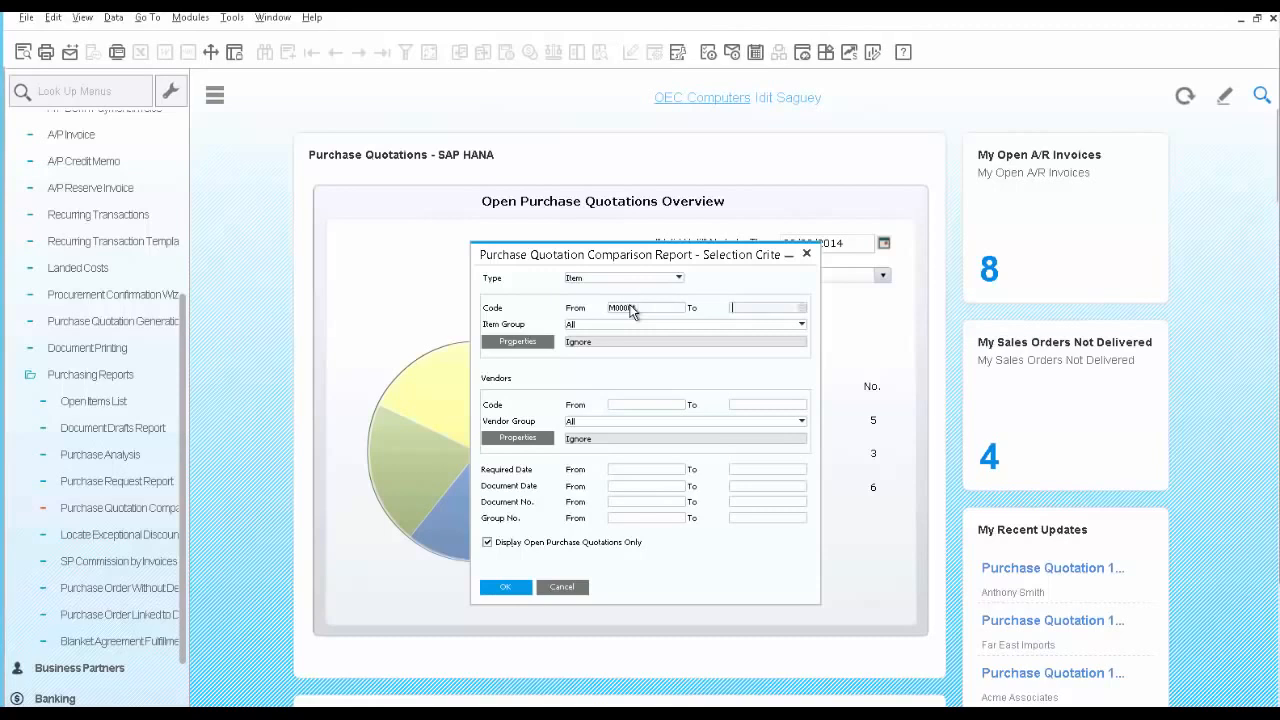
click(507, 585)
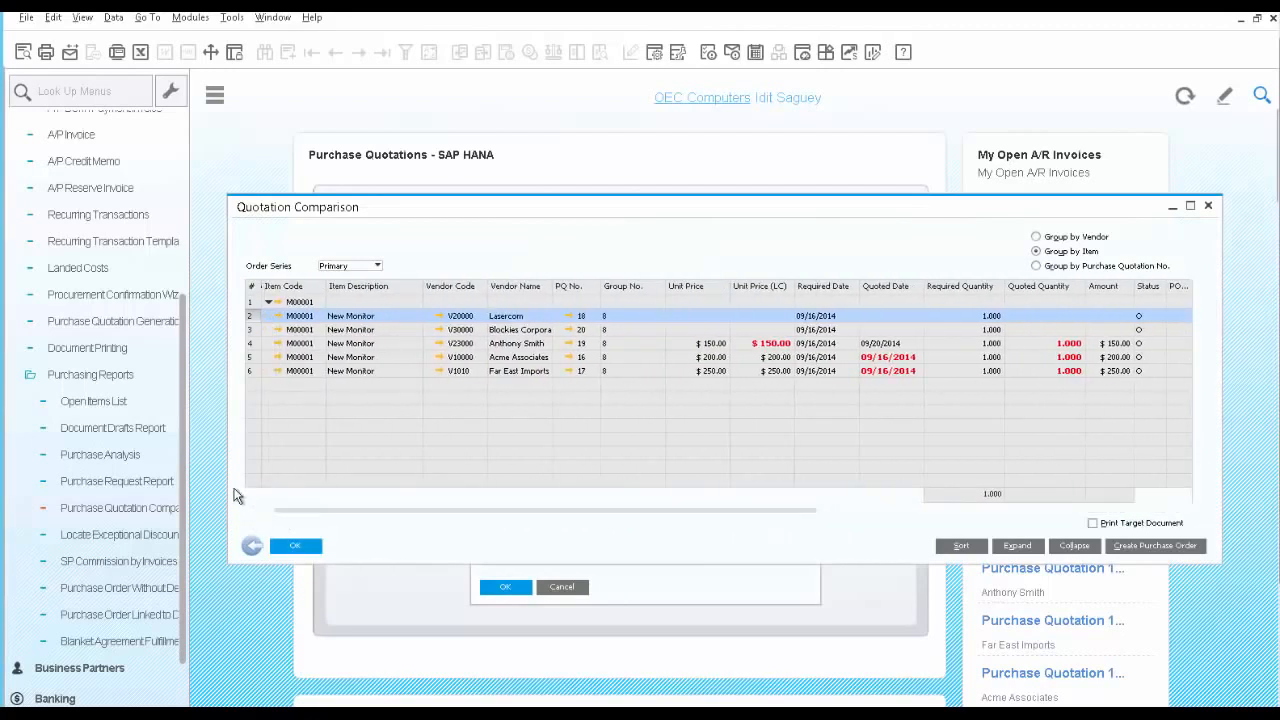
Compare the three priced vendor quotations for the New Monitor by unit price, quoted date and quoted quantity.
click(251, 343)
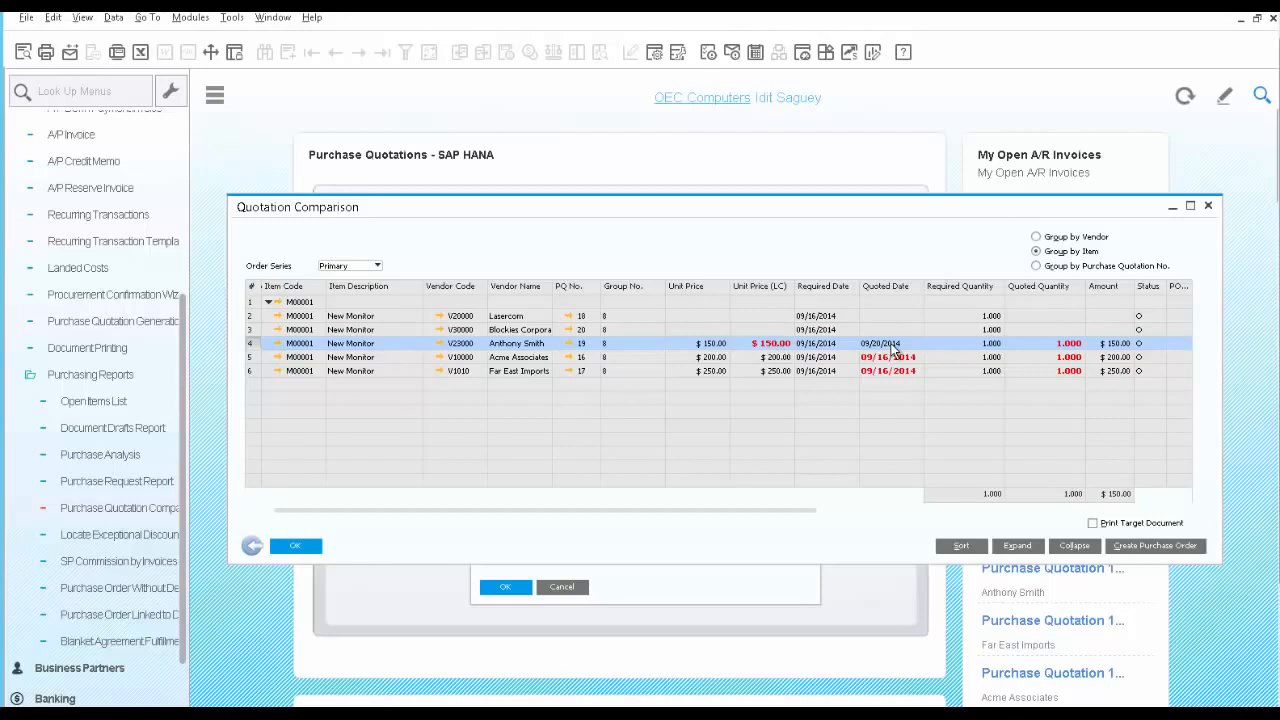
click(251, 357)
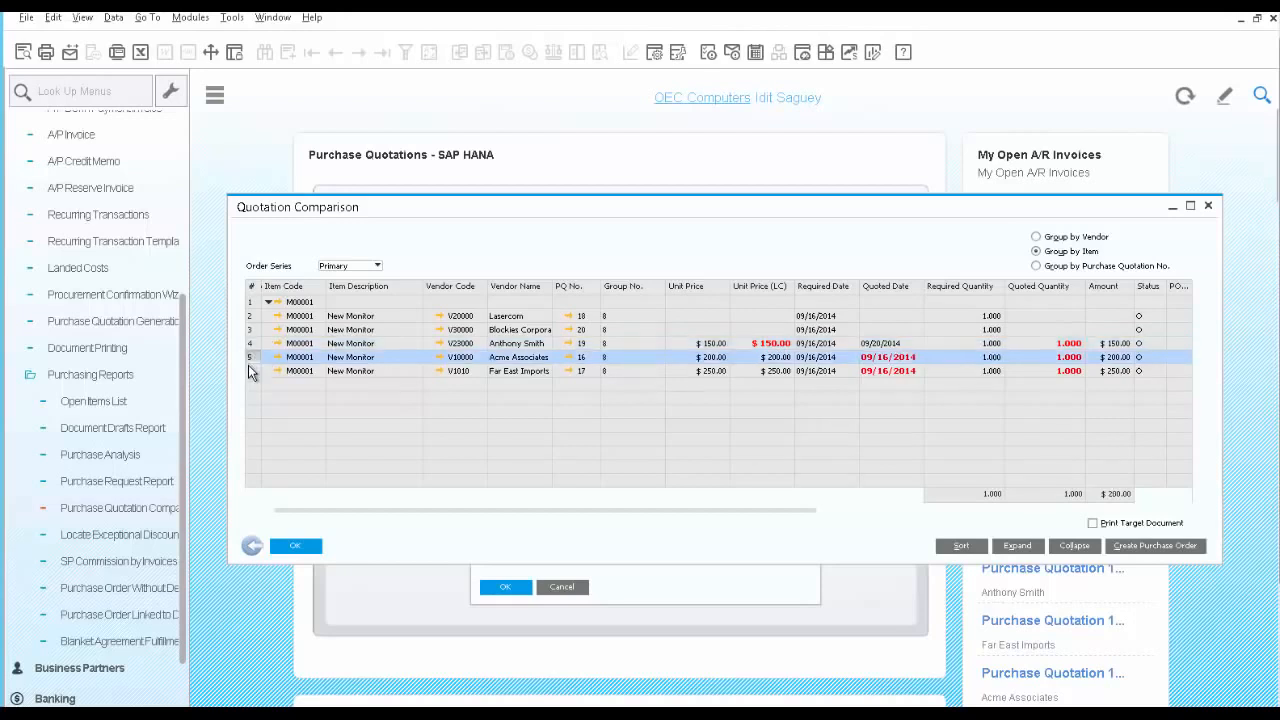
click(251, 372)
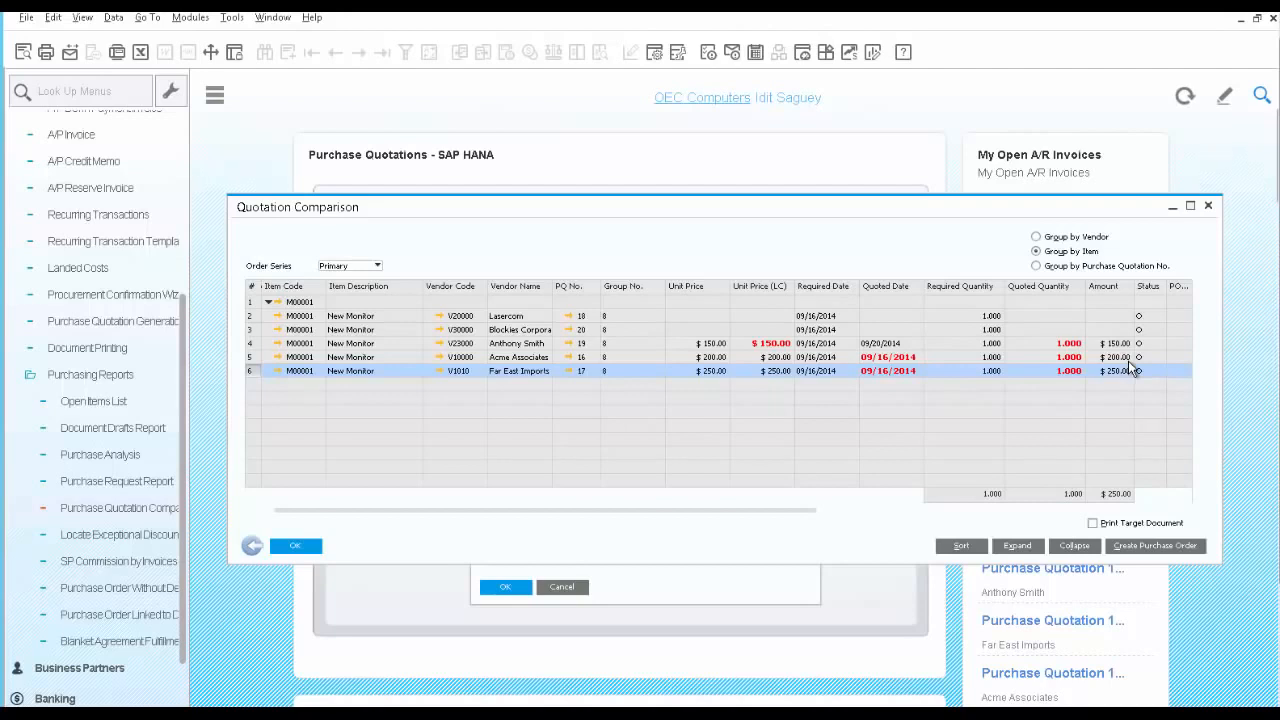
Create a purchase order from the Acme Associates quotation and close the other purchase quotations with the same group number.
click(256, 358)
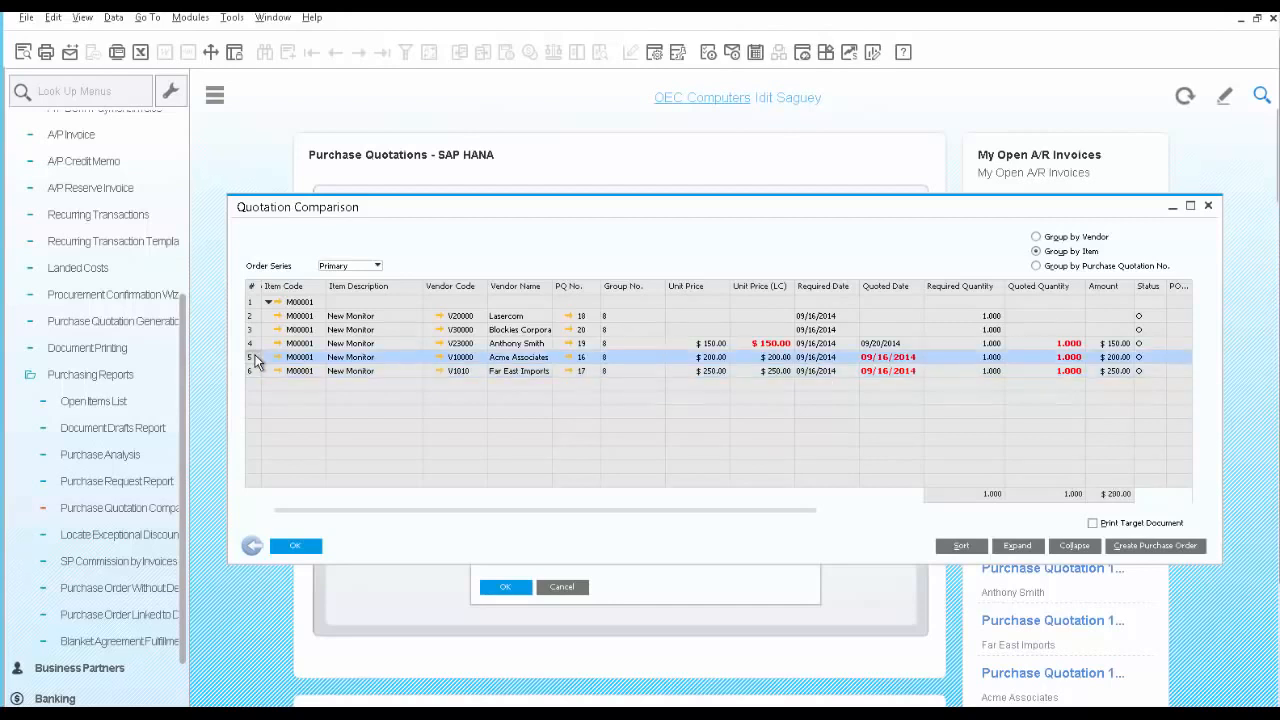
click(1157, 546)
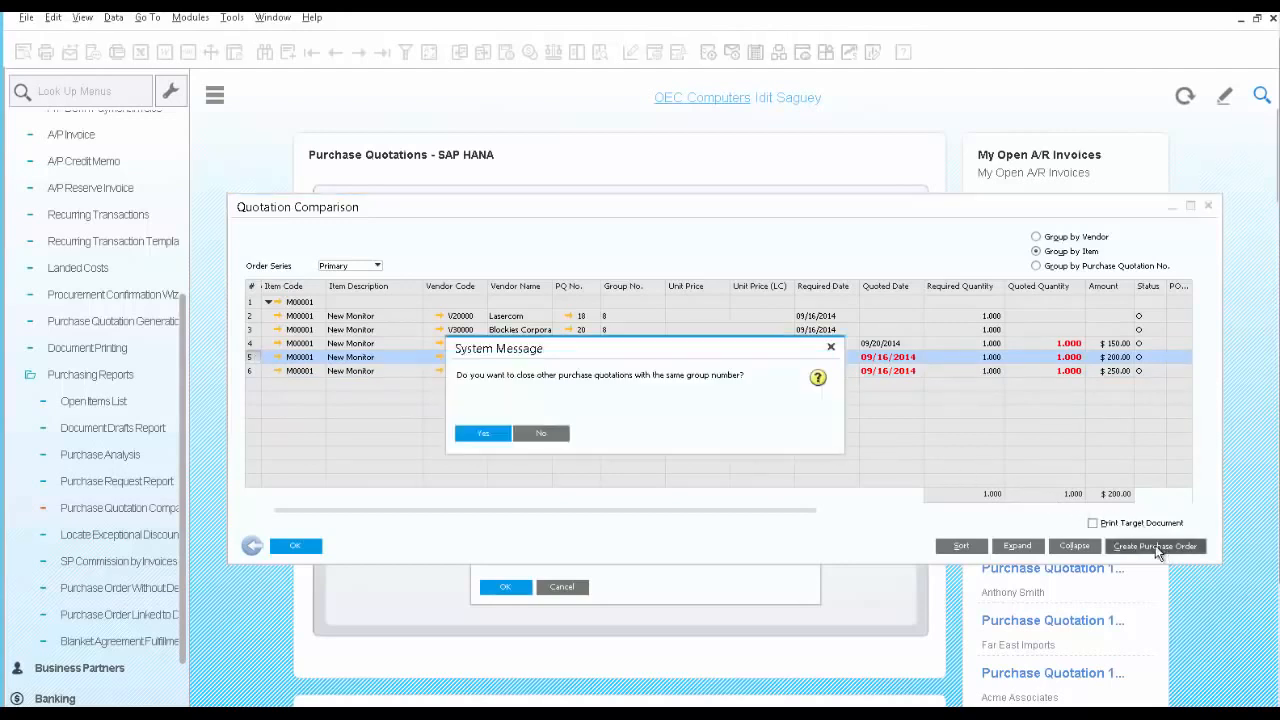
click(491, 437)
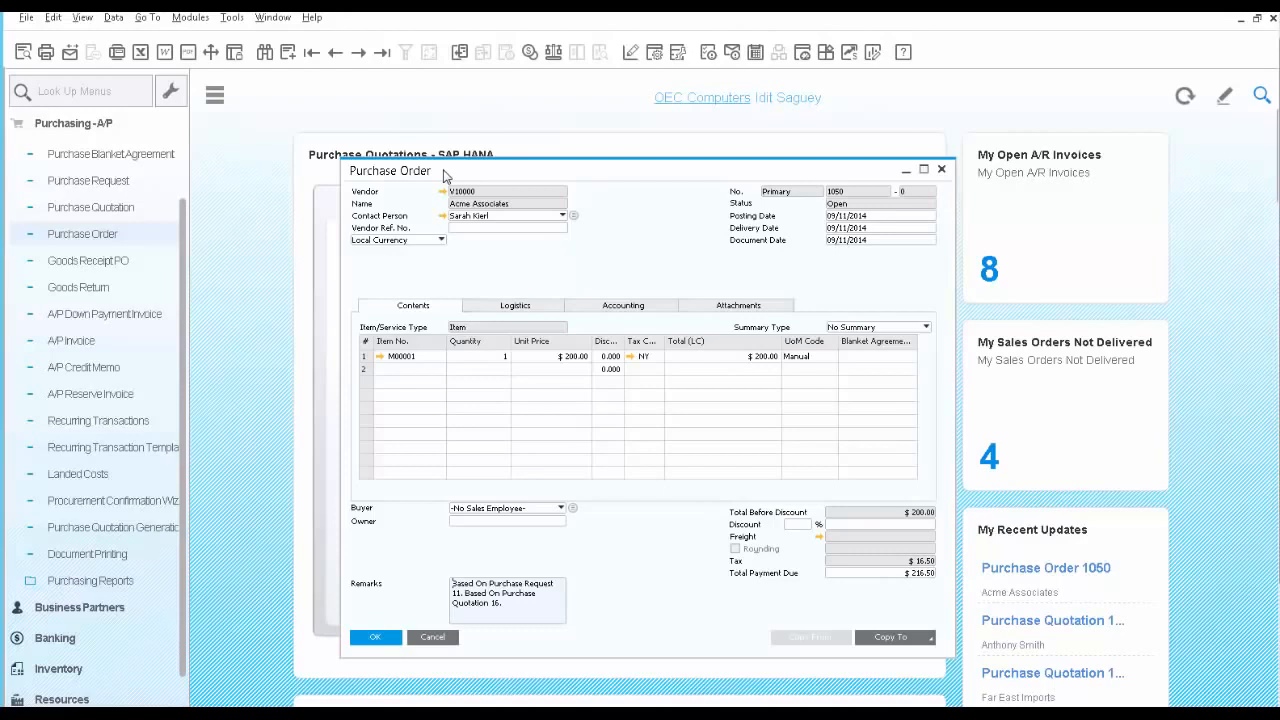
Prepare an e-mail of the Acme Associates purchase order with an edited report attached, and review its text, data and attachments.
click(70, 55)
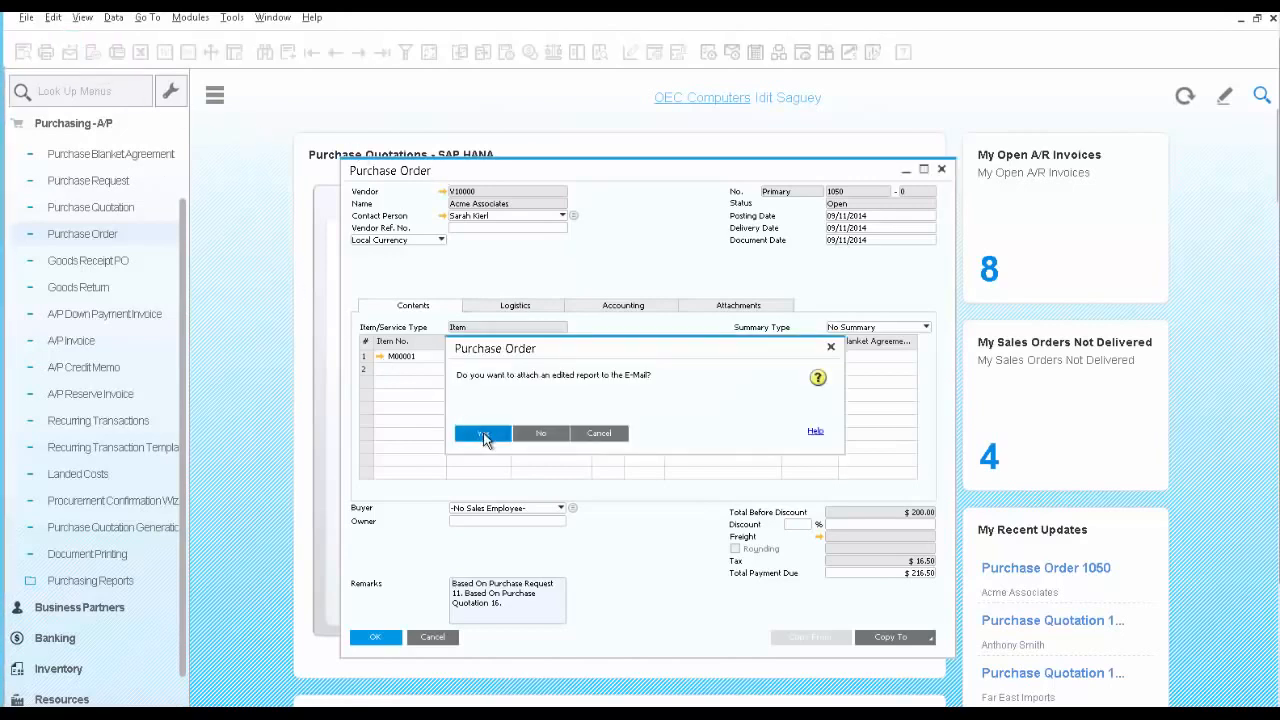
click(483, 435)
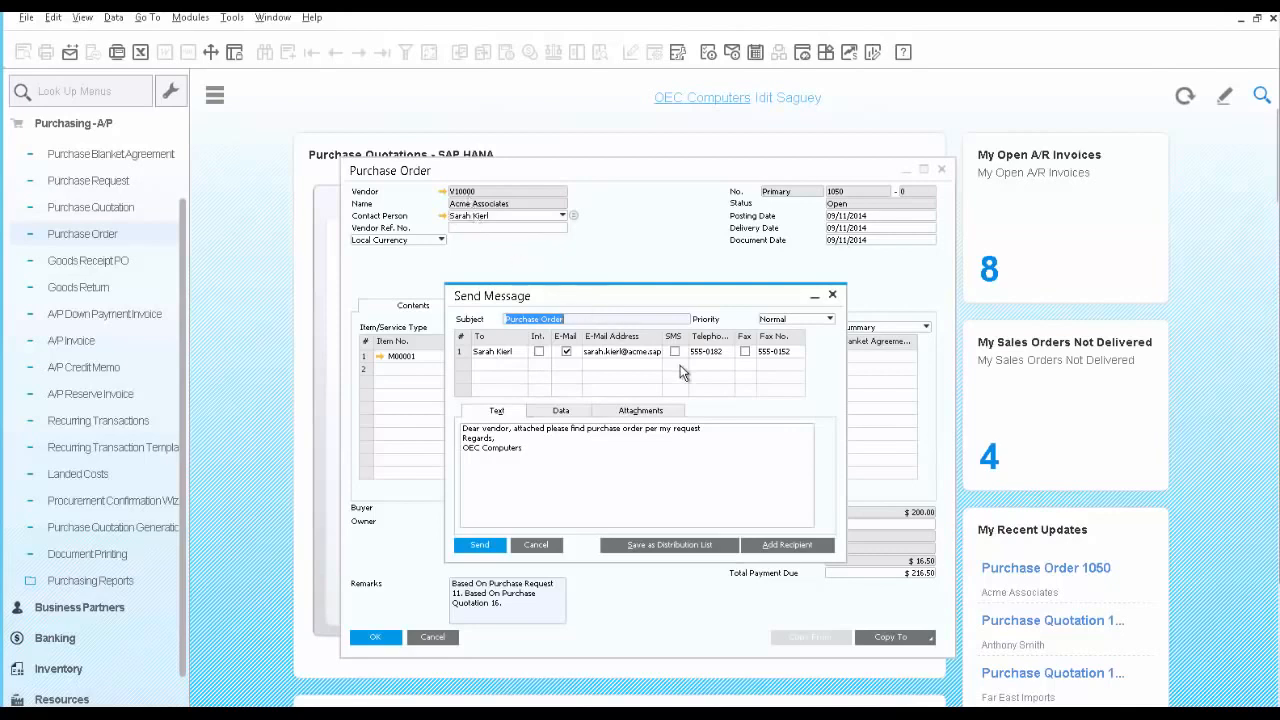
click(491, 470)
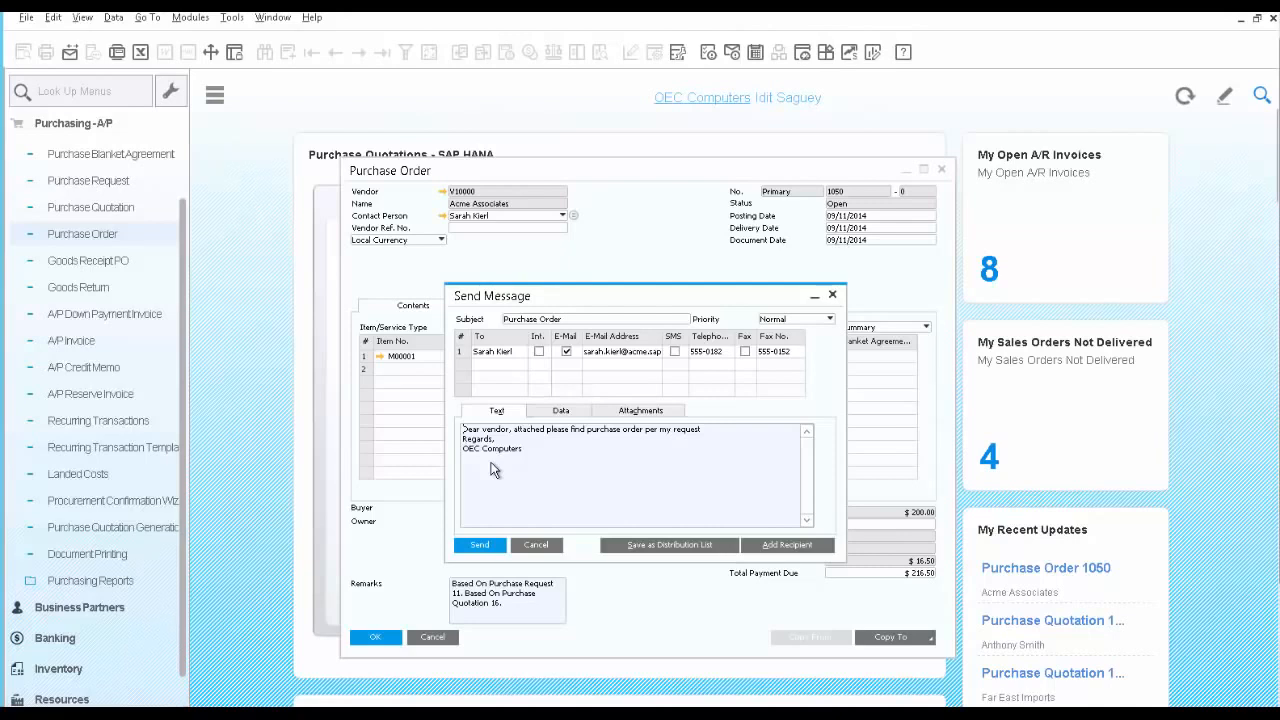
click(554, 416)
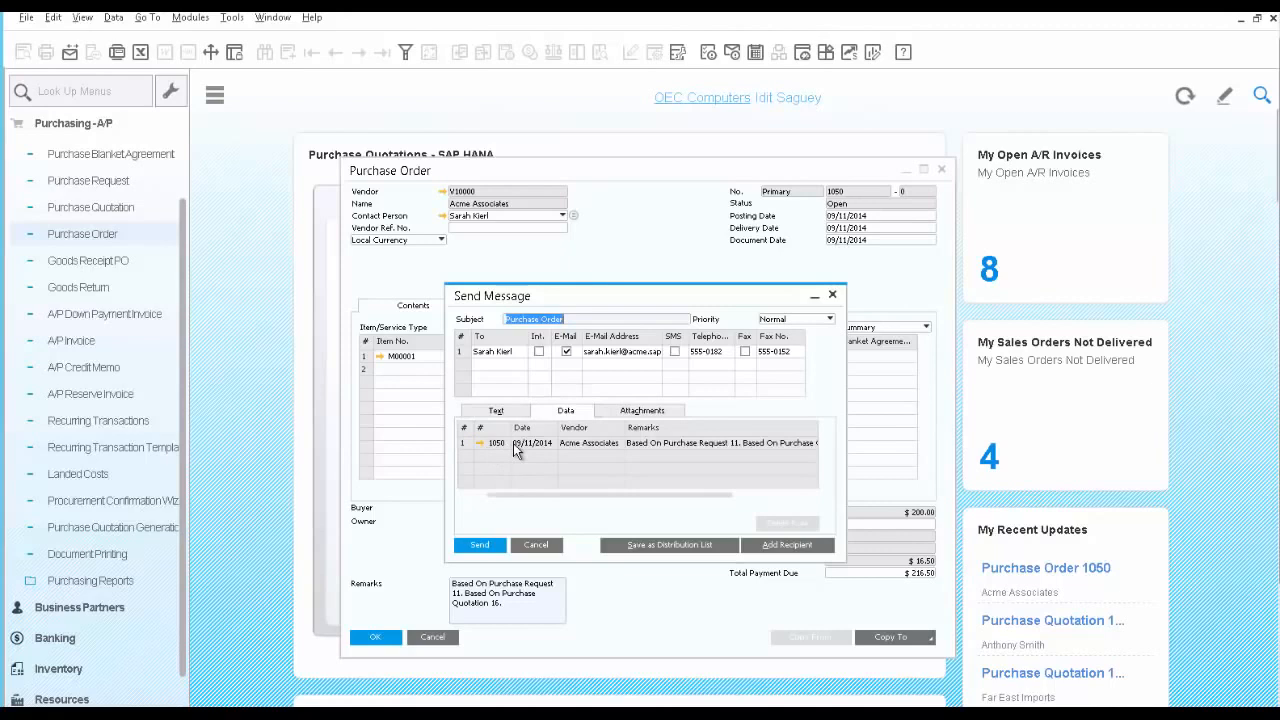
click(624, 414)
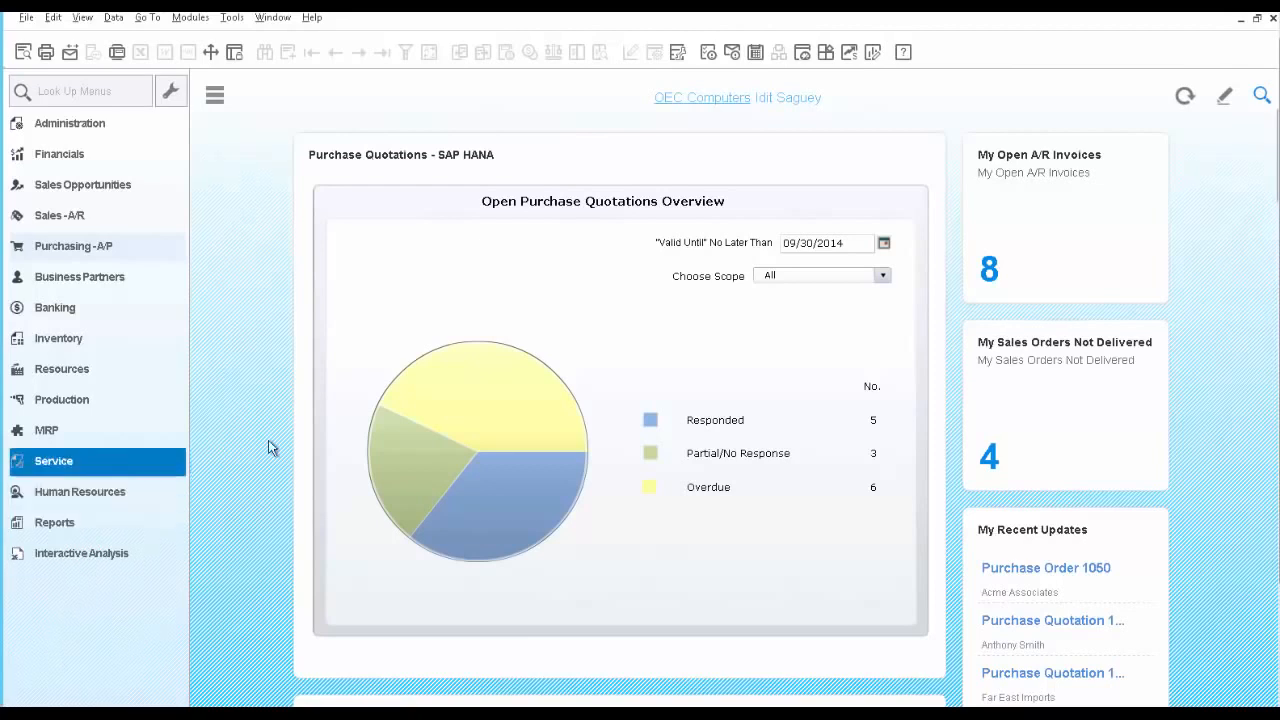
Examine the overdue purchase quotations in the dashboard and open the Far East Imports quotation no. 5, closing both when finished.
mouse_move(480, 423)
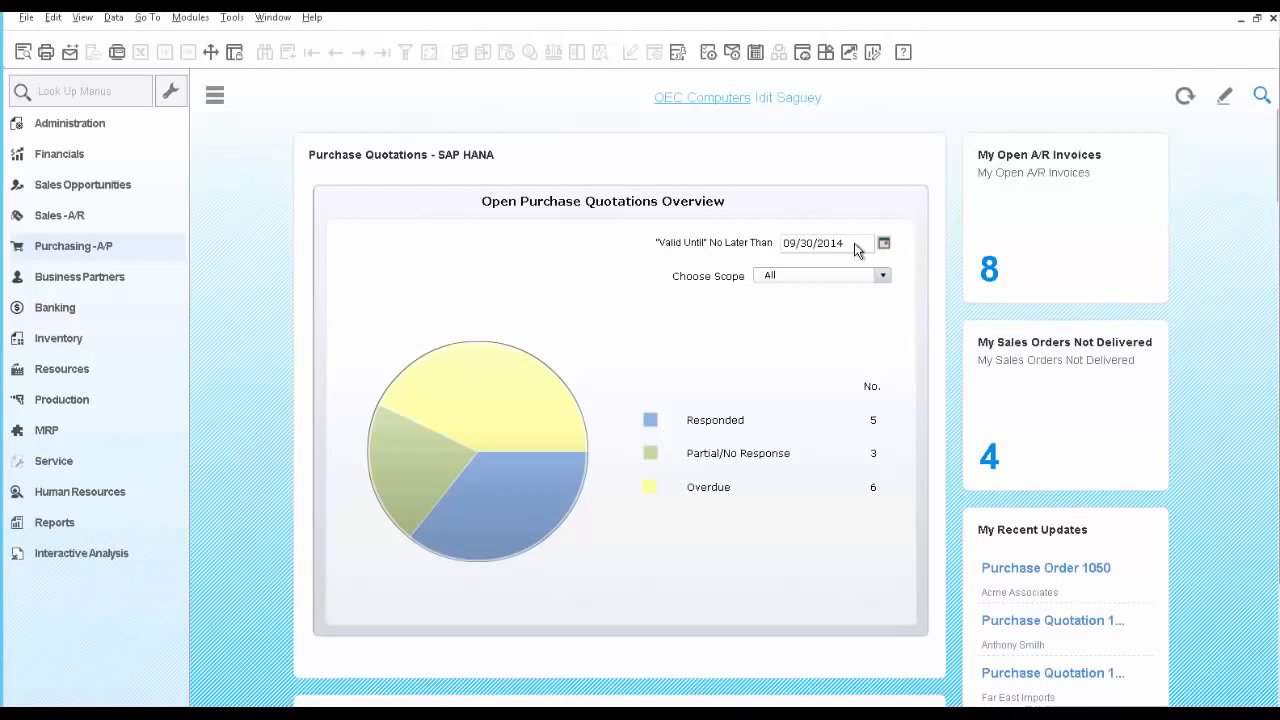
mouse_move(557, 414)
click(494, 418)
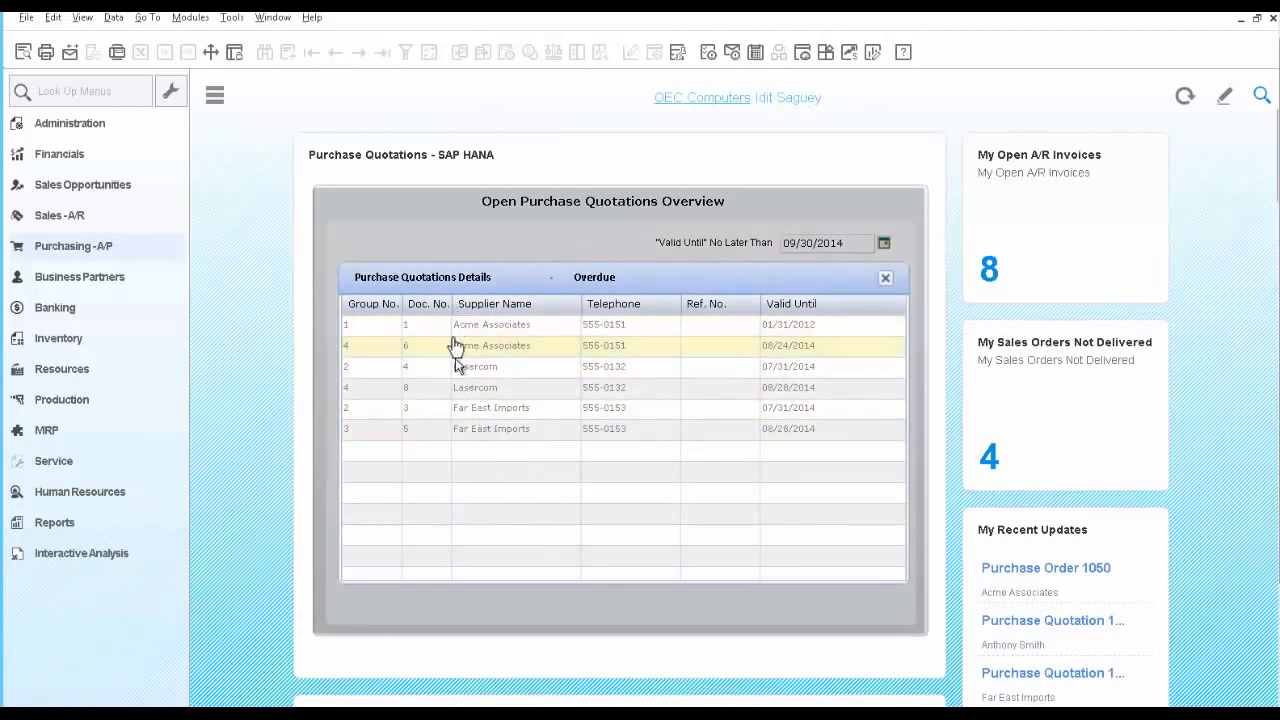
click(451, 433)
click(450, 429)
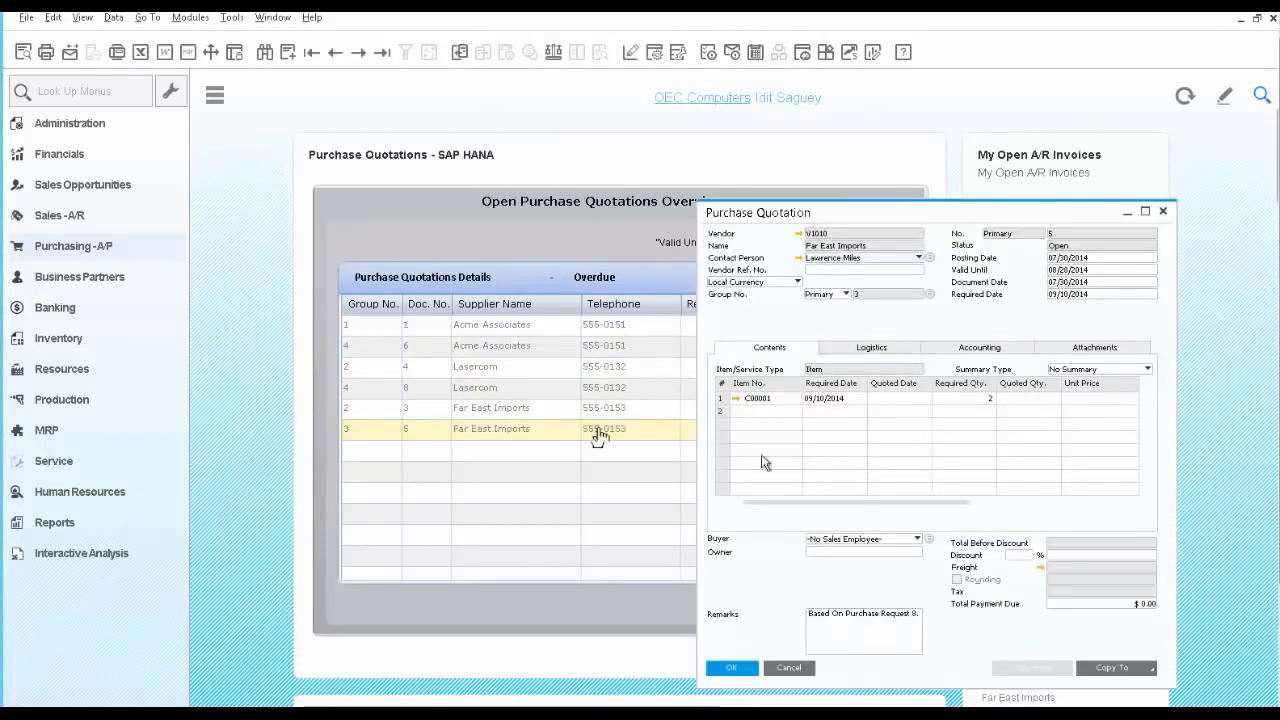
click(789, 668)
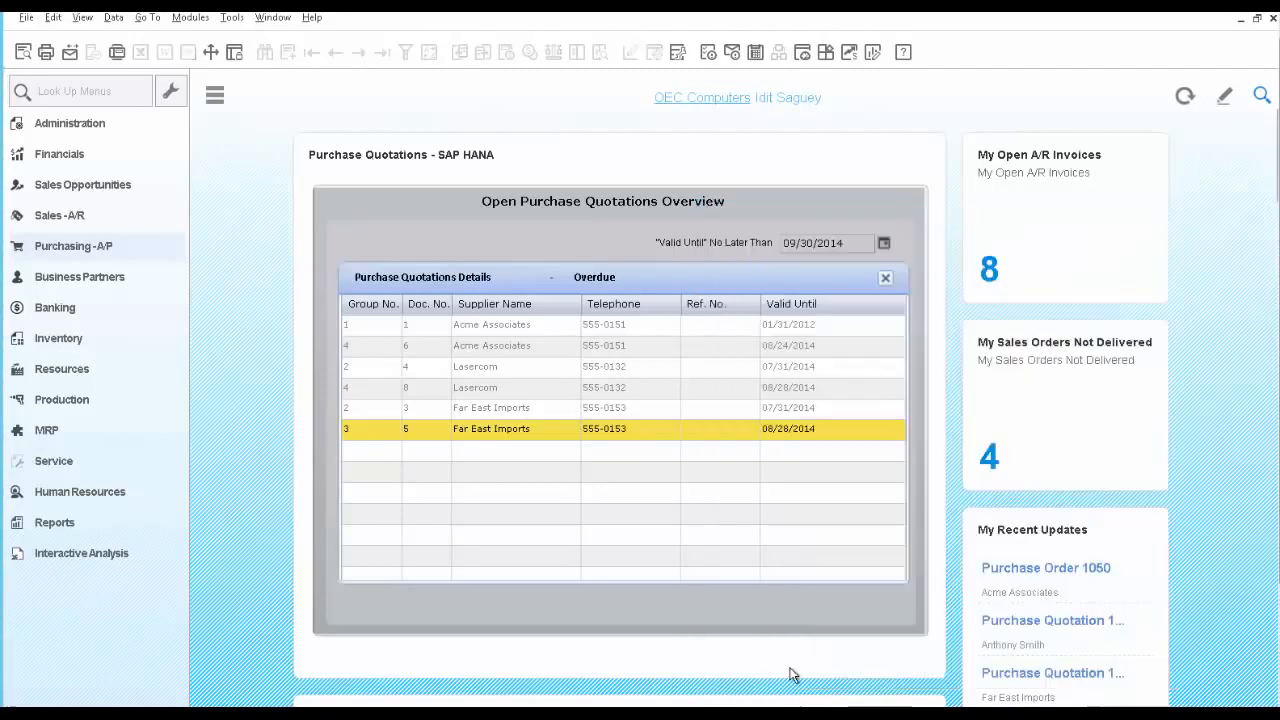
click(884, 278)
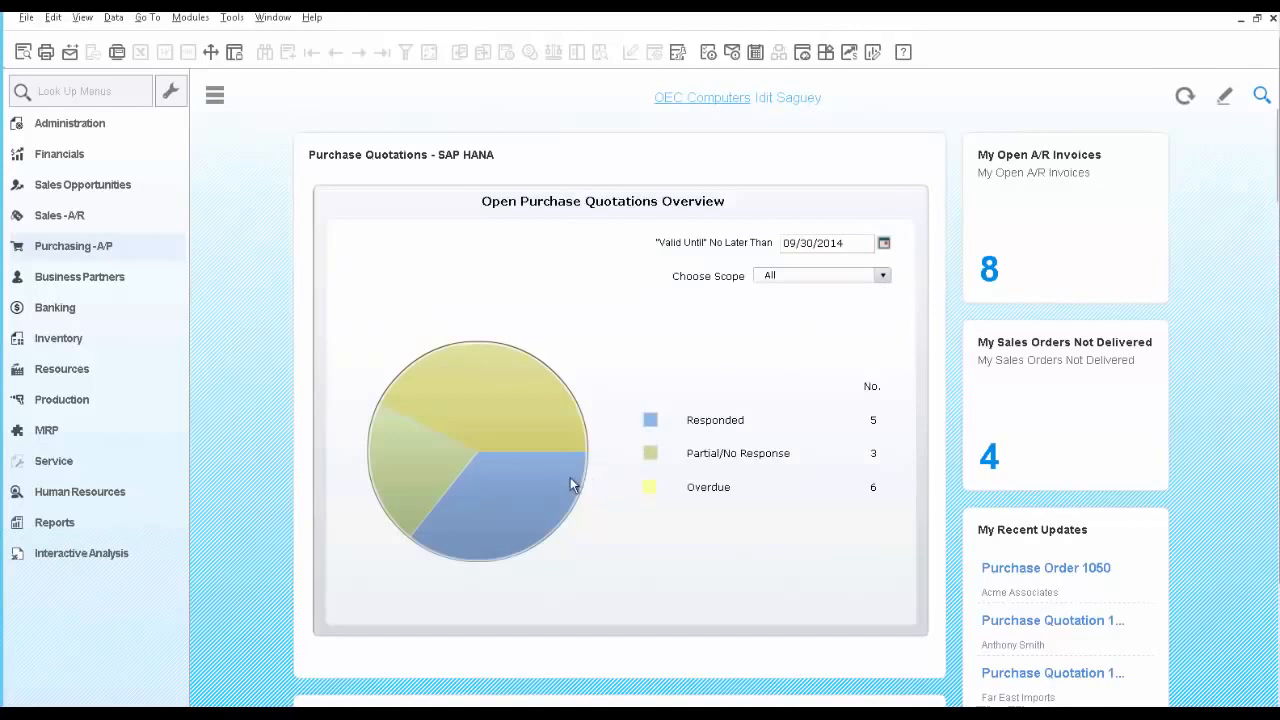
Examine the details of the responded purchase quotations in the Open Purchase Quotations Overview chart, closing the list when finished.
click(477, 494)
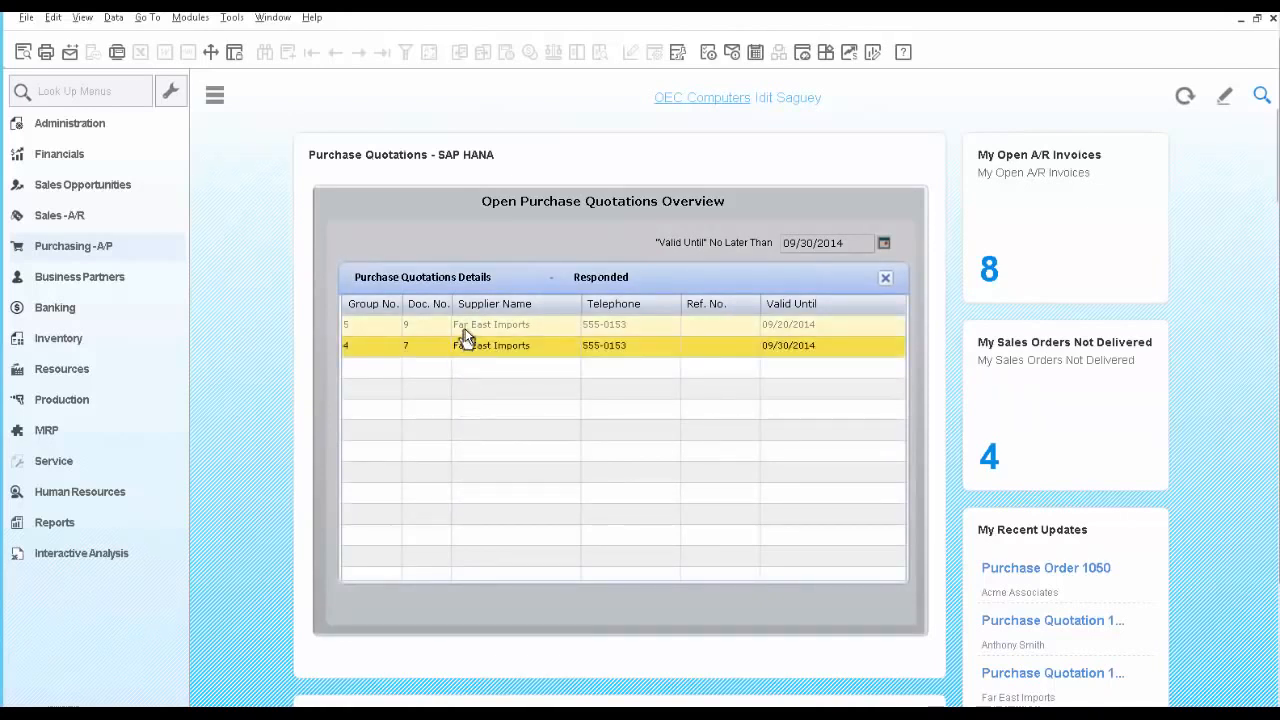
click(885, 278)
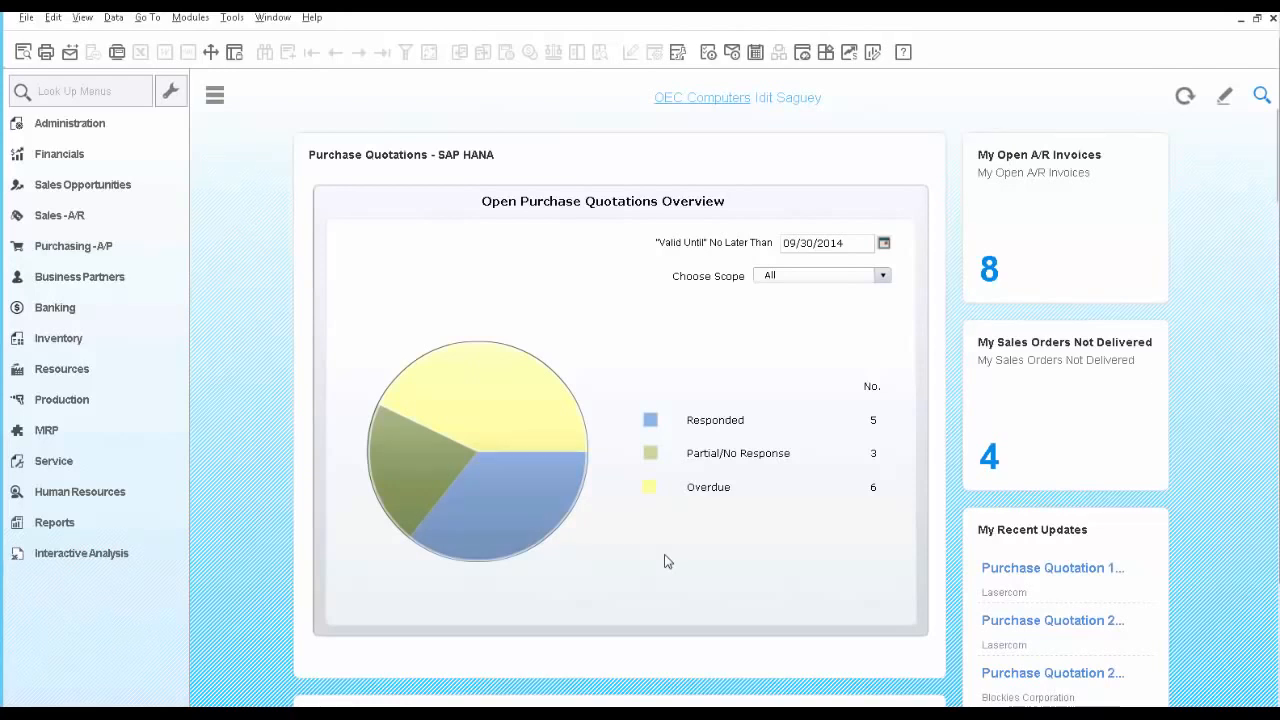
Search the company data for item M00001, preview the item's price lists, and filter the results by Goods Receipt PO.
click(1262, 97)
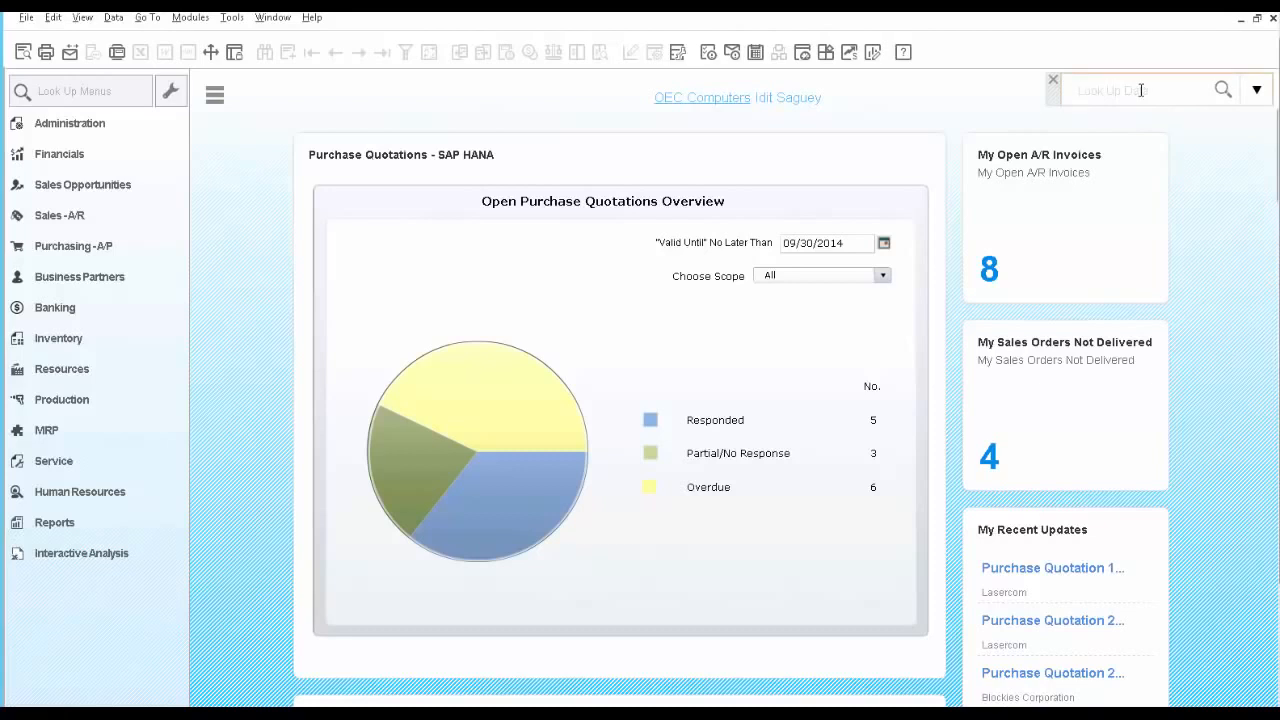
text(M00001)
key(Return)
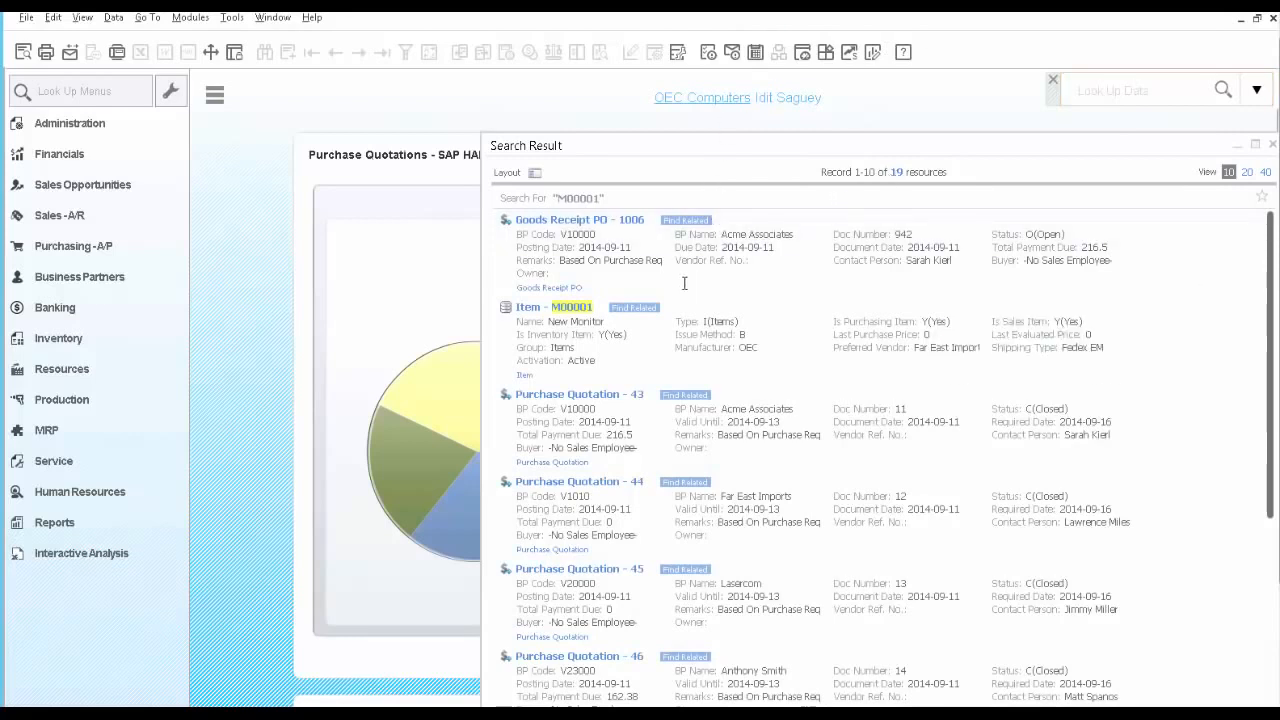
mouse_move(583, 313)
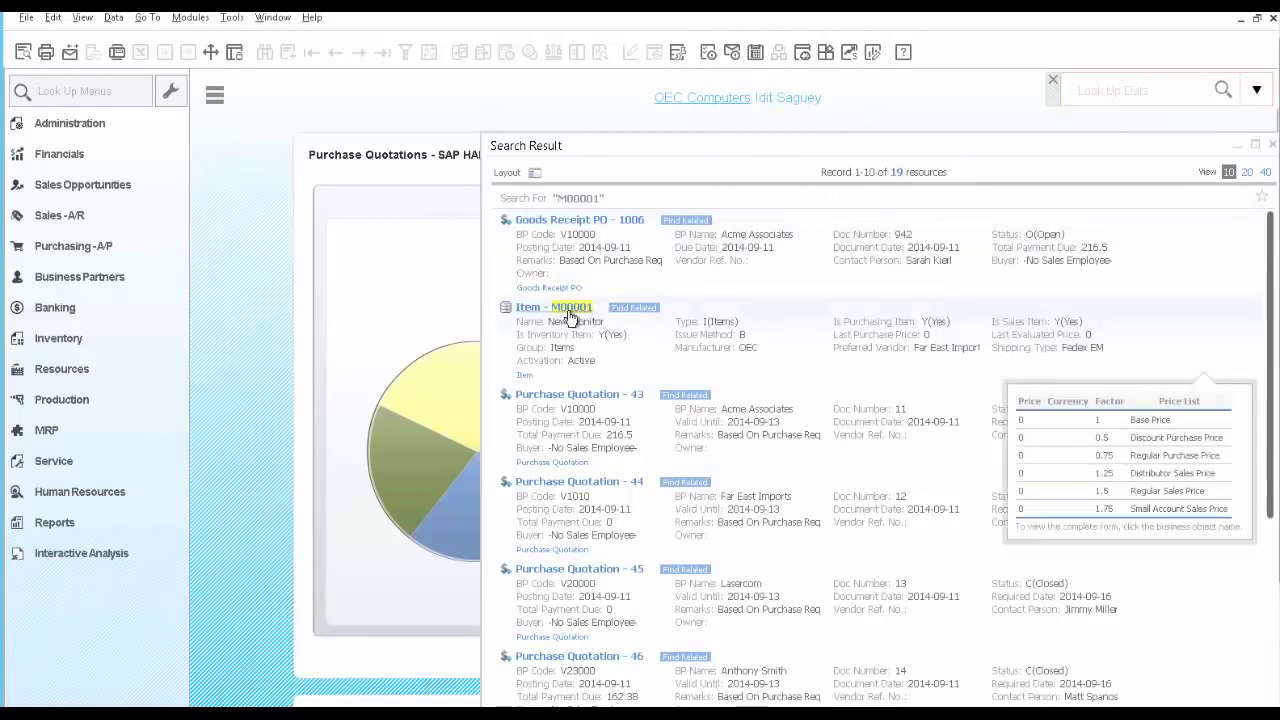
click(535, 174)
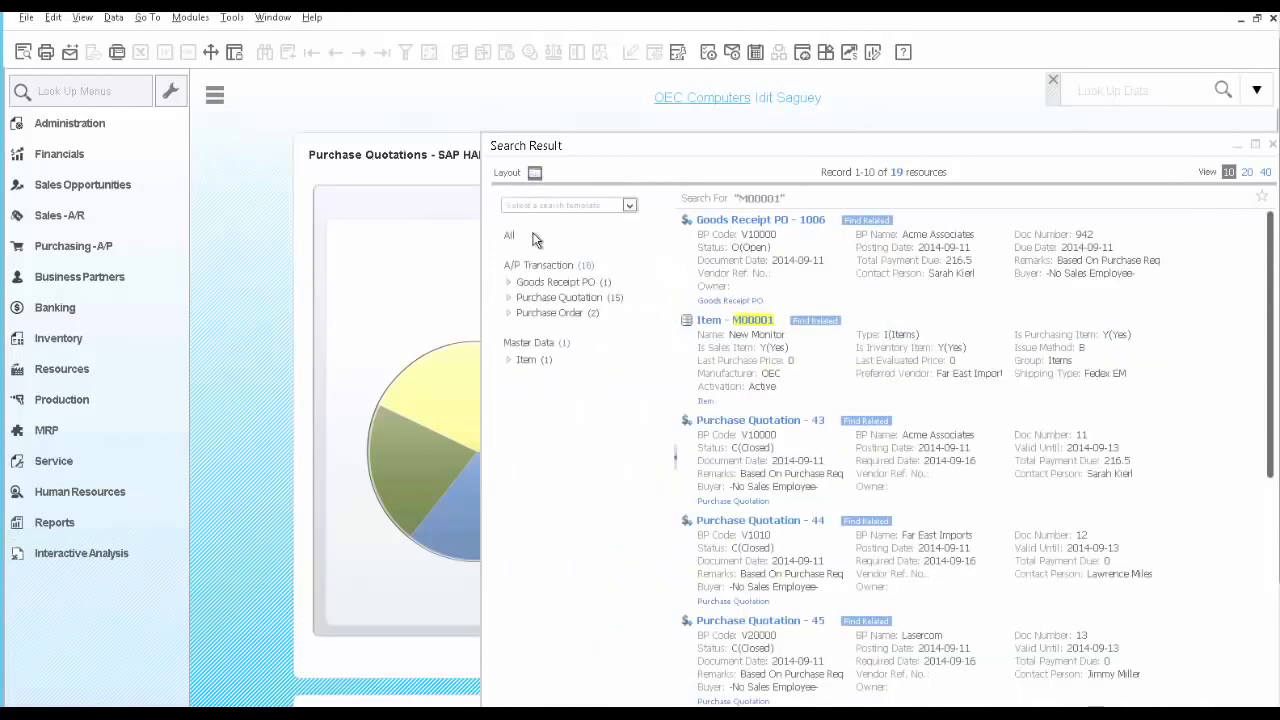
click(541, 284)
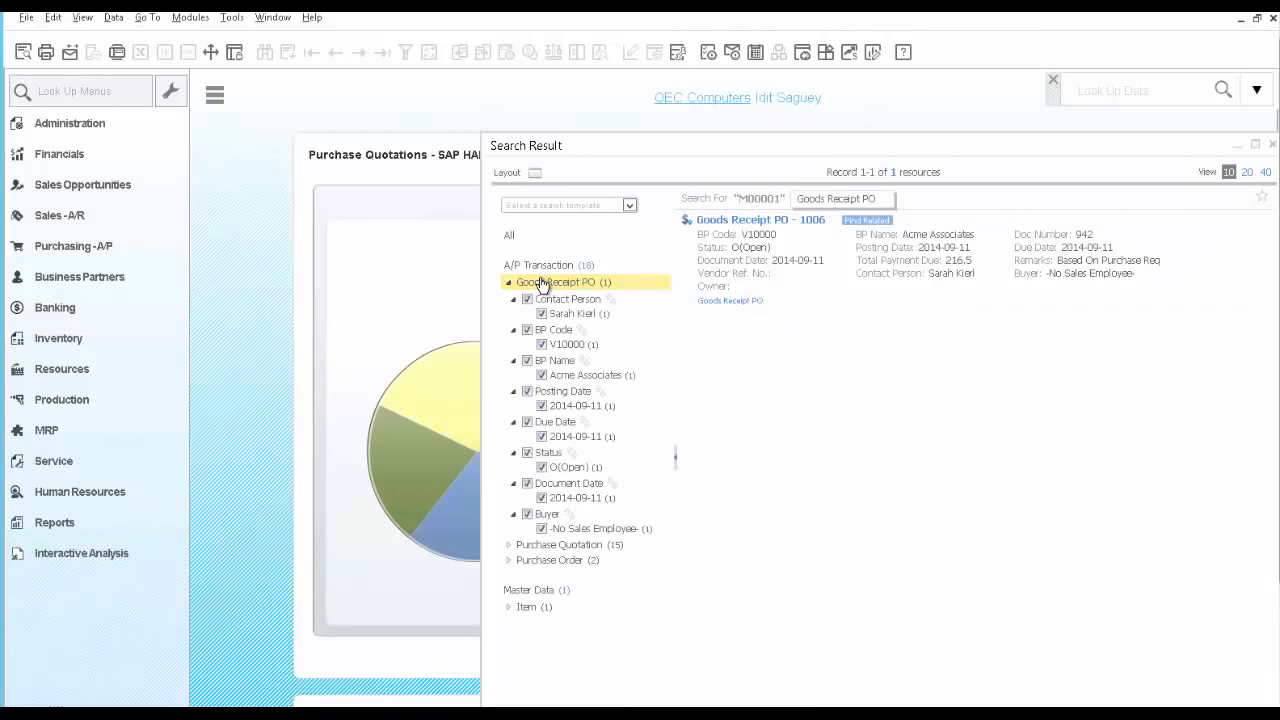
Preview and open the Acme Associates goods receipt PO from the search results, and display its relationship map.
mouse_move(709, 268)
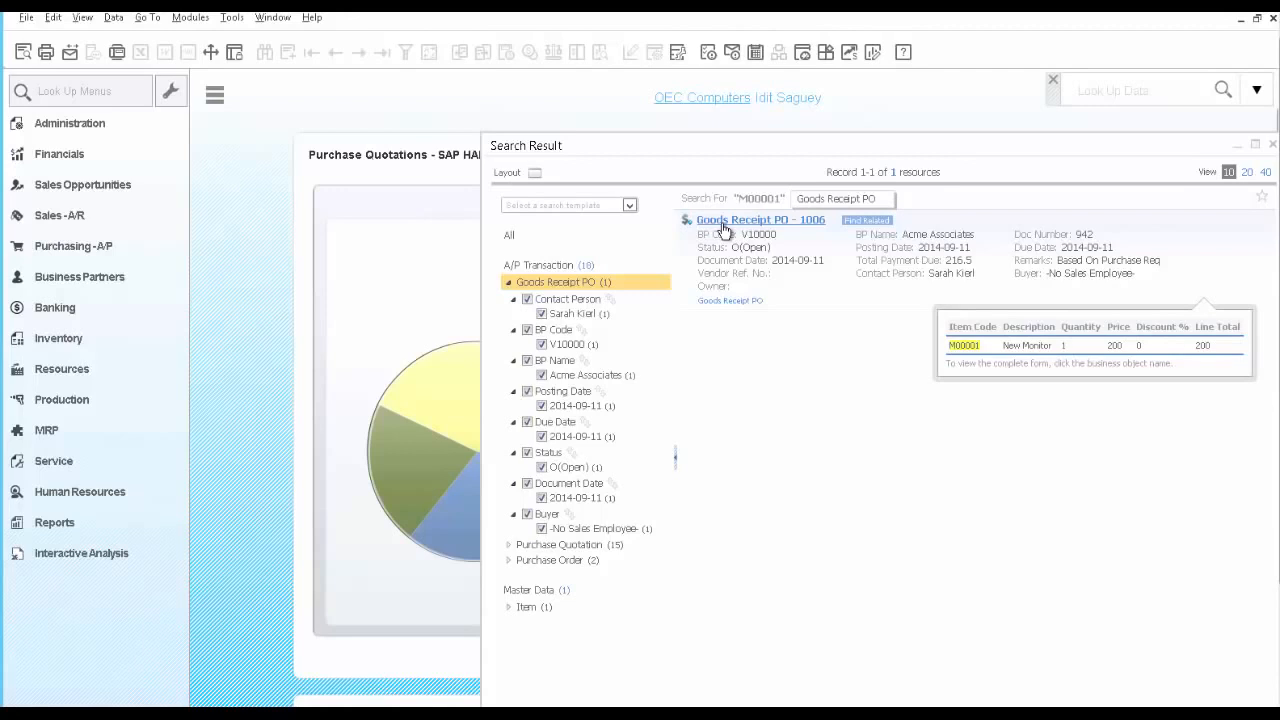
click(724, 228)
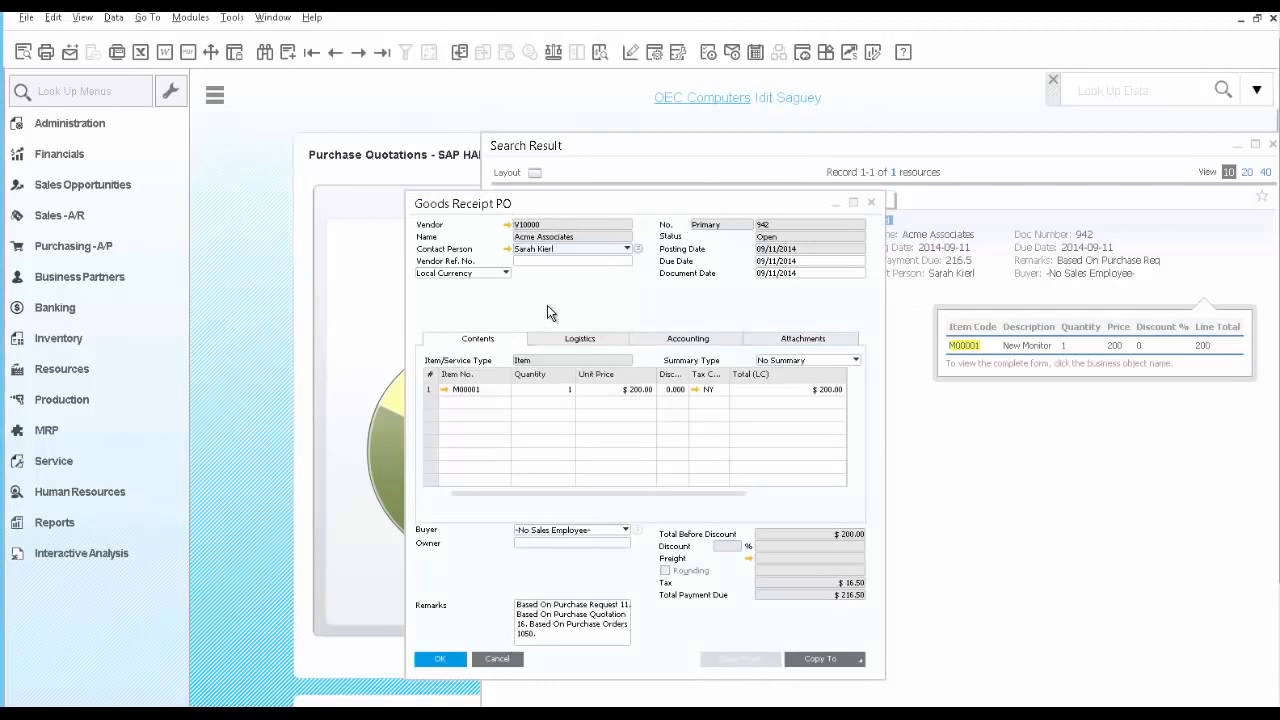
right_click(548, 303)
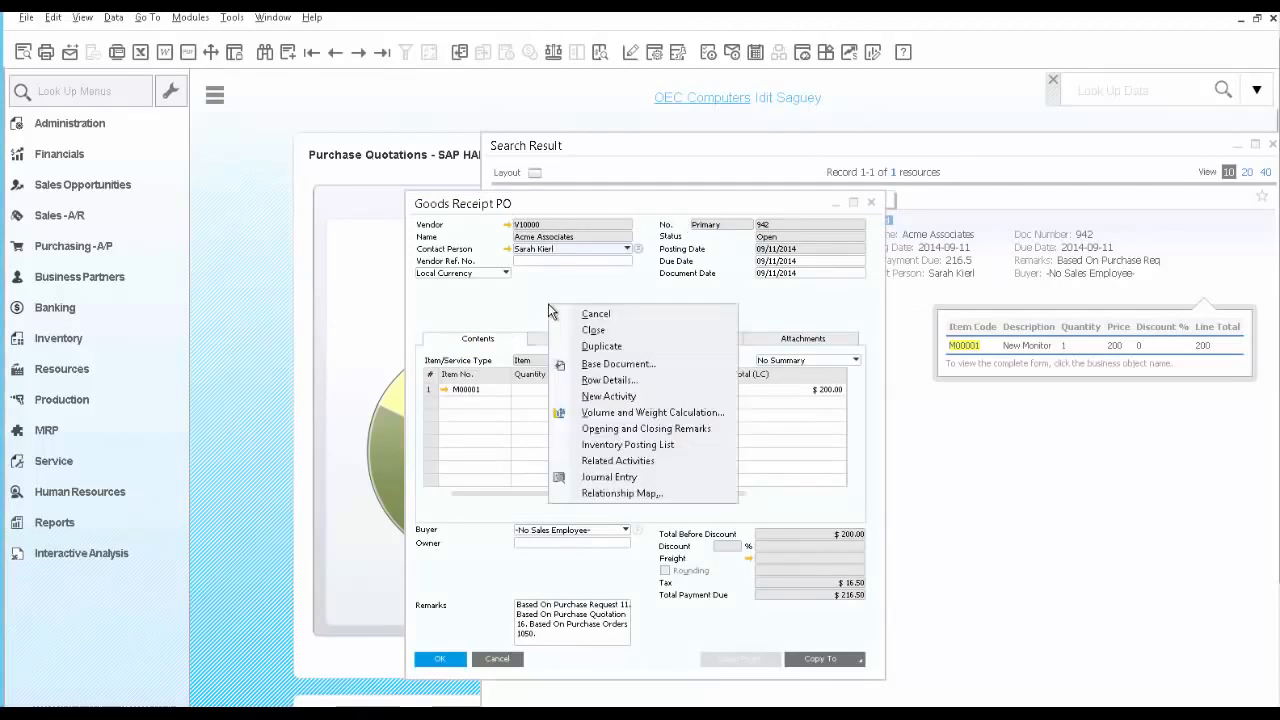
click(606, 493)
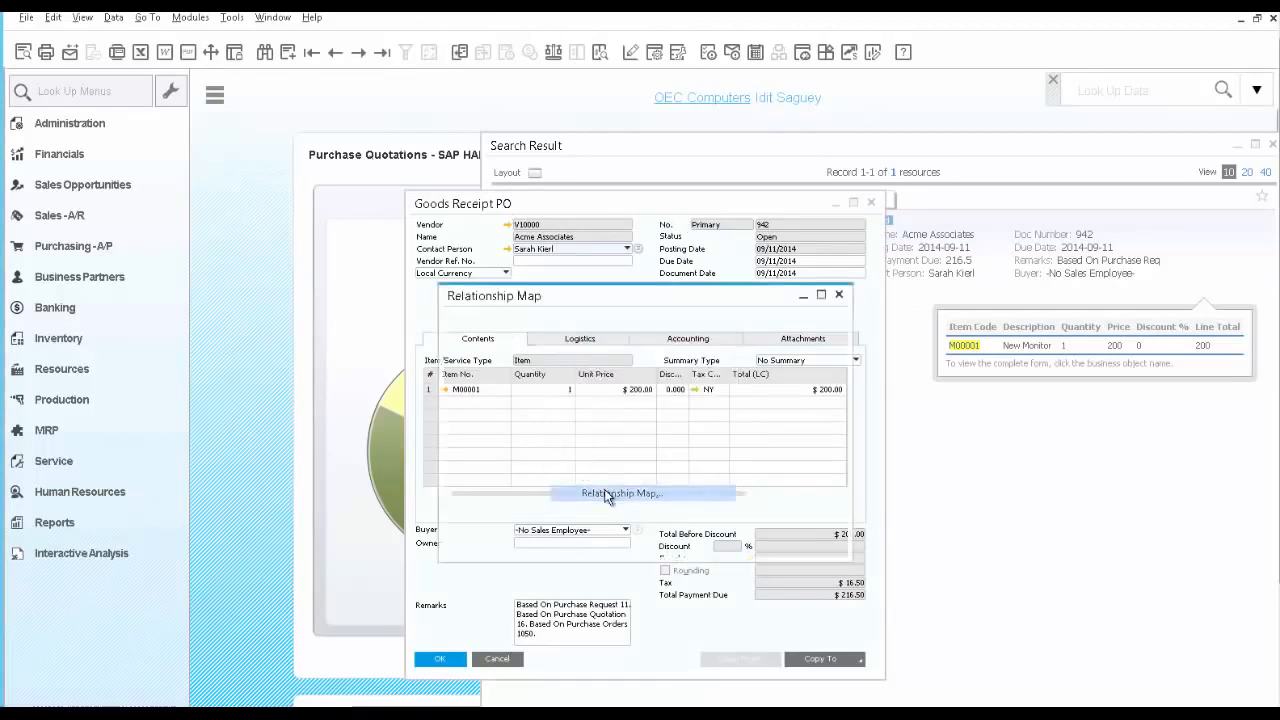